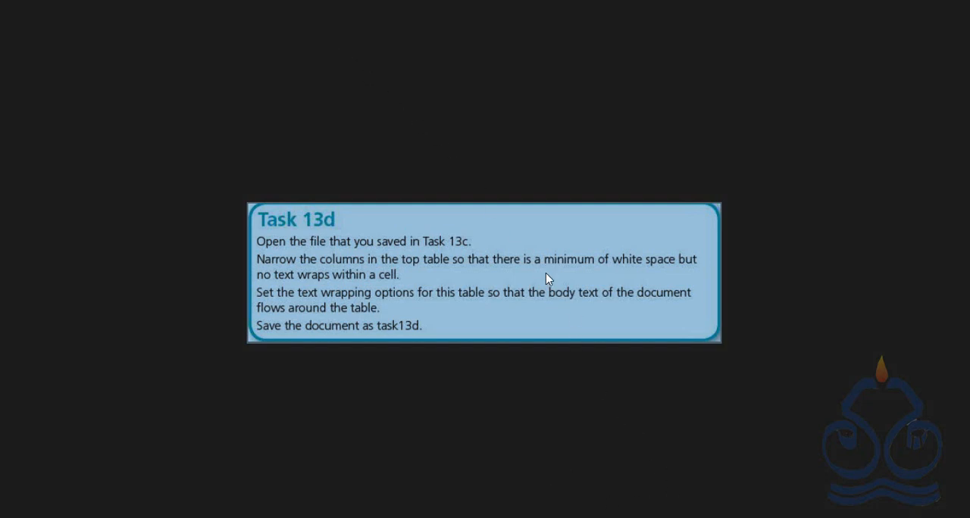
# Step: Open the task 13c.docx document from the Chapter13 folder inside the Chapter Source Files desktop folder
pyautogui.press('f')
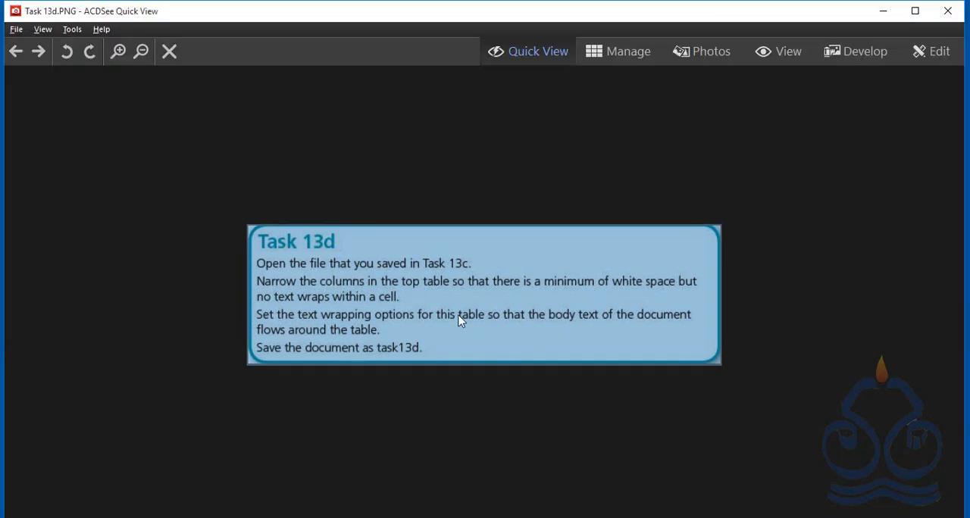
pyautogui.click(883, 12)
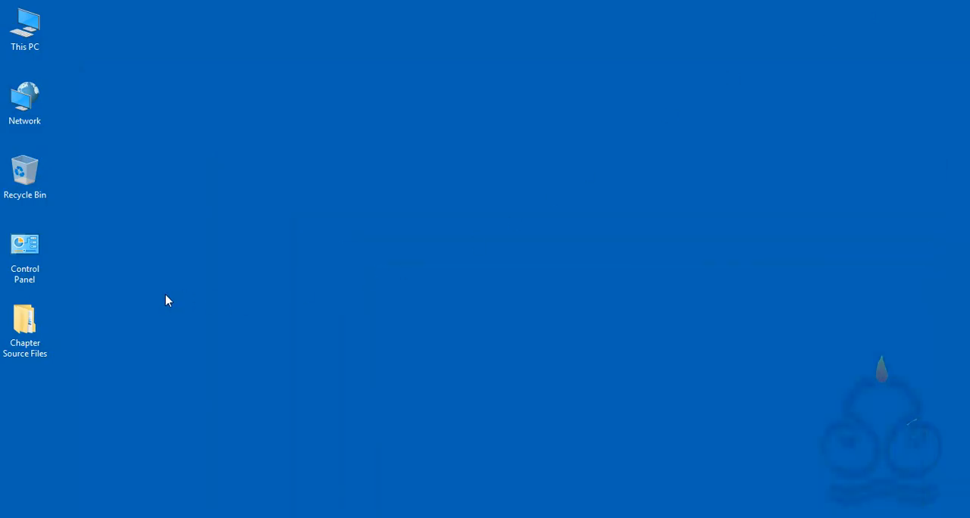
pyautogui.doubleClick(23, 334)
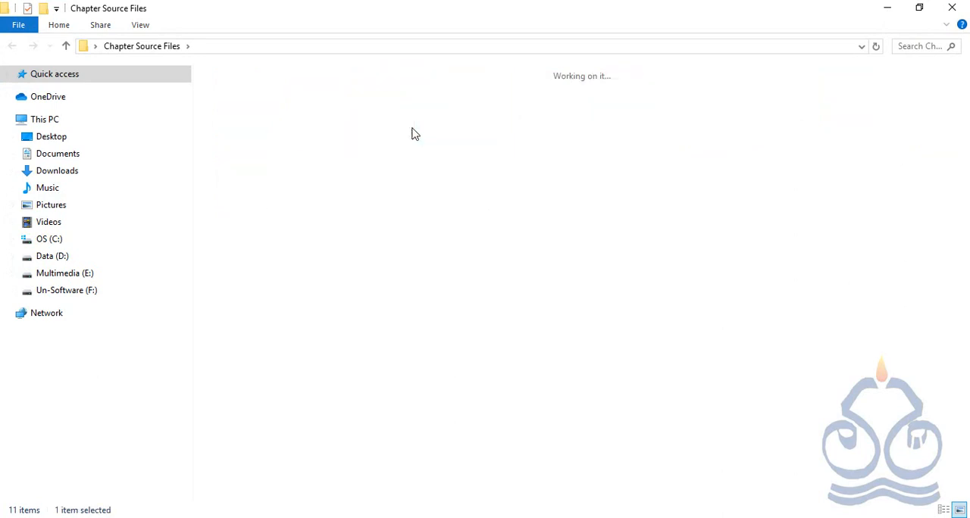
pyautogui.doubleClick(414, 134)
pyautogui.click(560, 121)
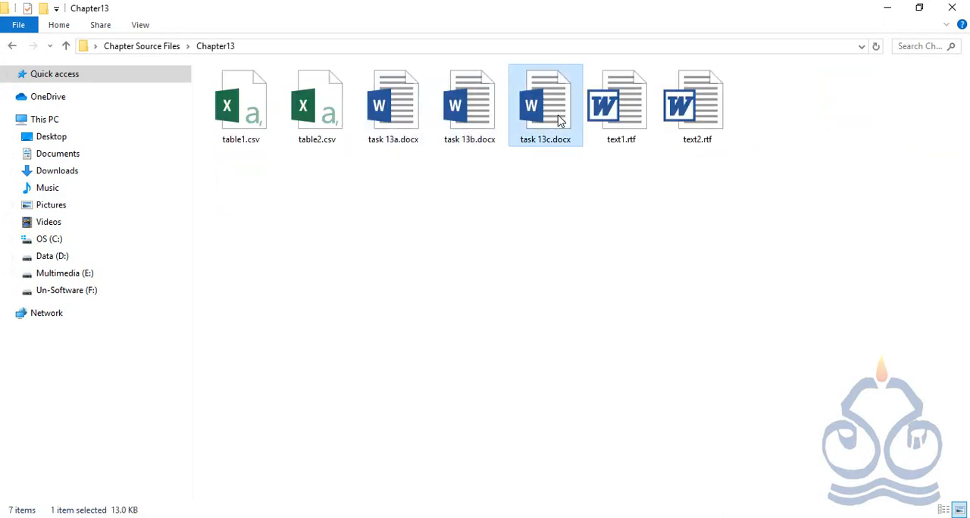
pyautogui.doubleClick(559, 121)
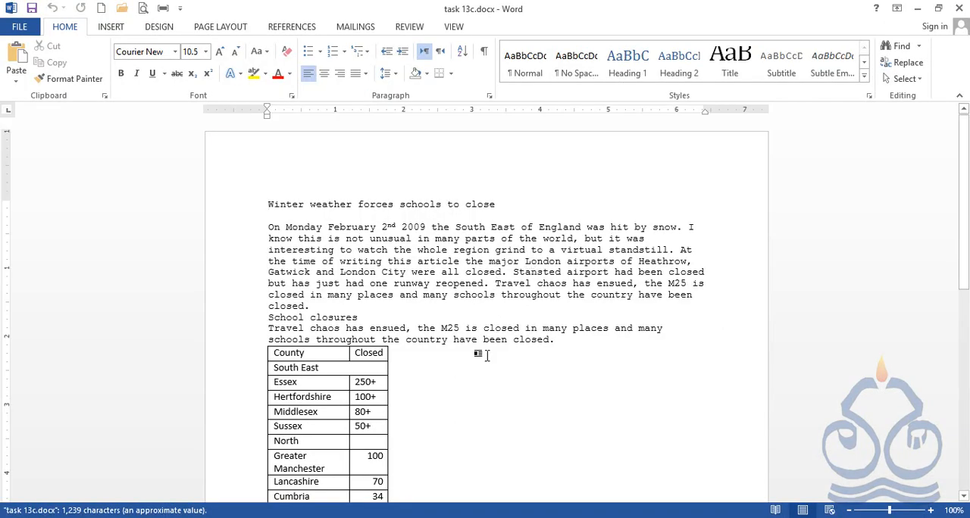
# Step: Select the whole County and Closed table below the School closures text and apply the Table Grid style
pyautogui.click(485, 356)
pyautogui.scroll(-2, 482, 362)
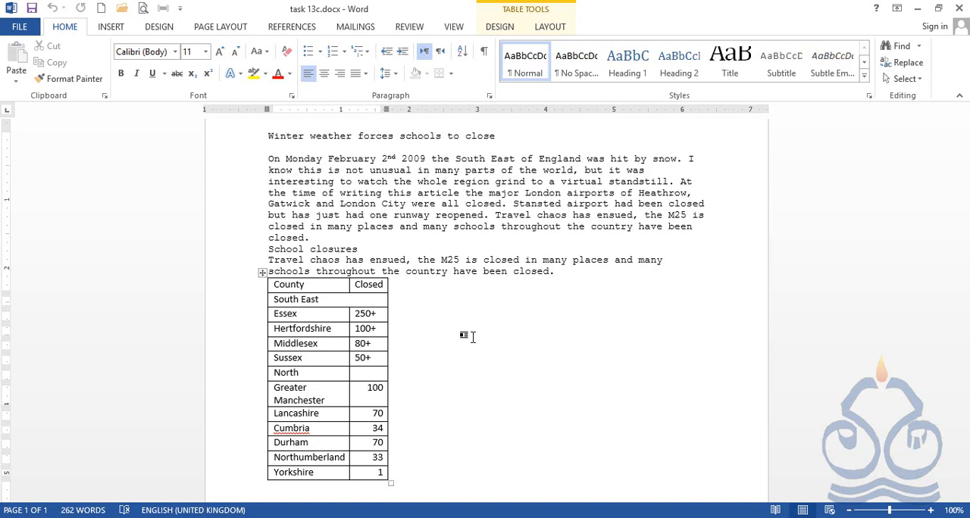
pyautogui.click(326, 312)
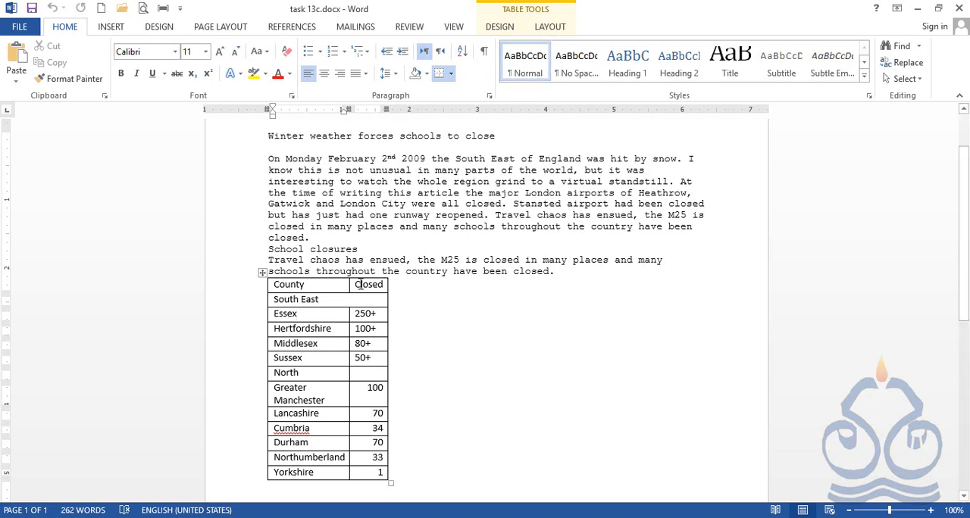
pyautogui.click(499, 26)
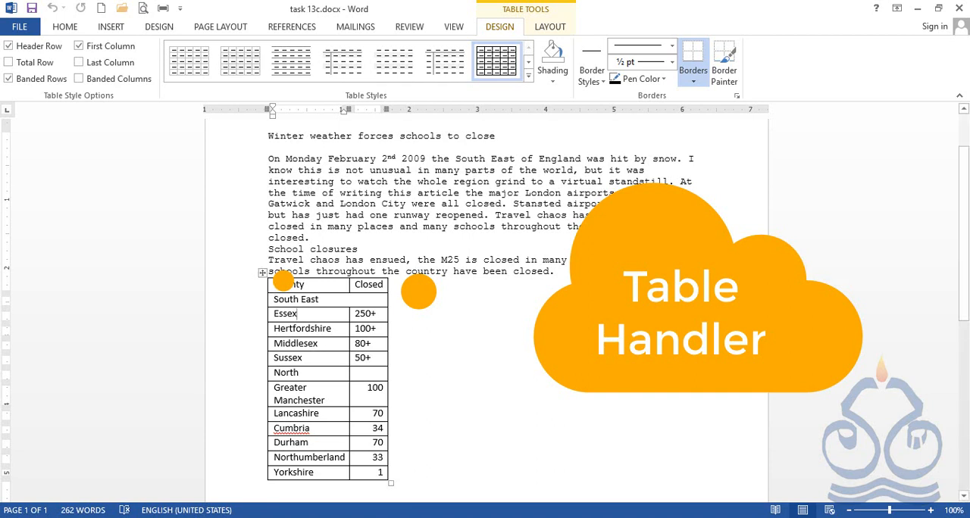
pyautogui.click(264, 275)
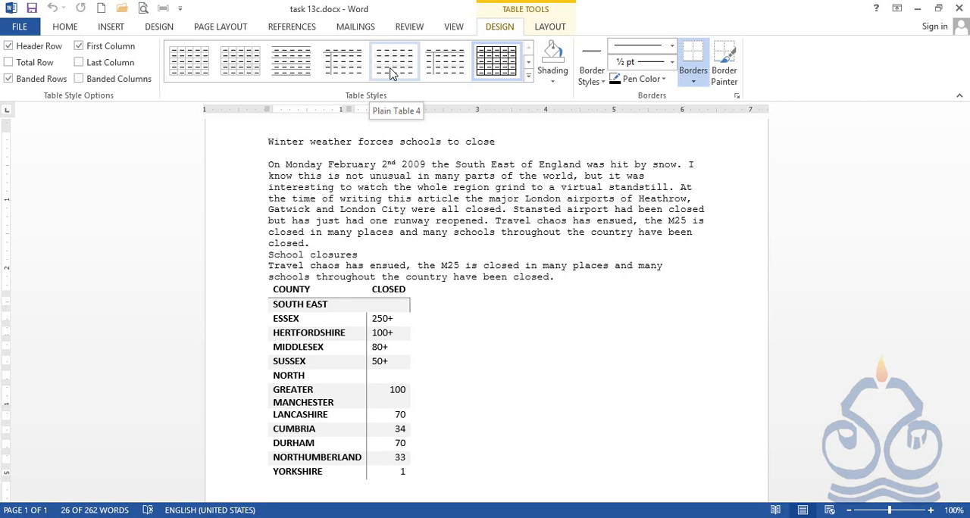
pyautogui.click(496, 61)
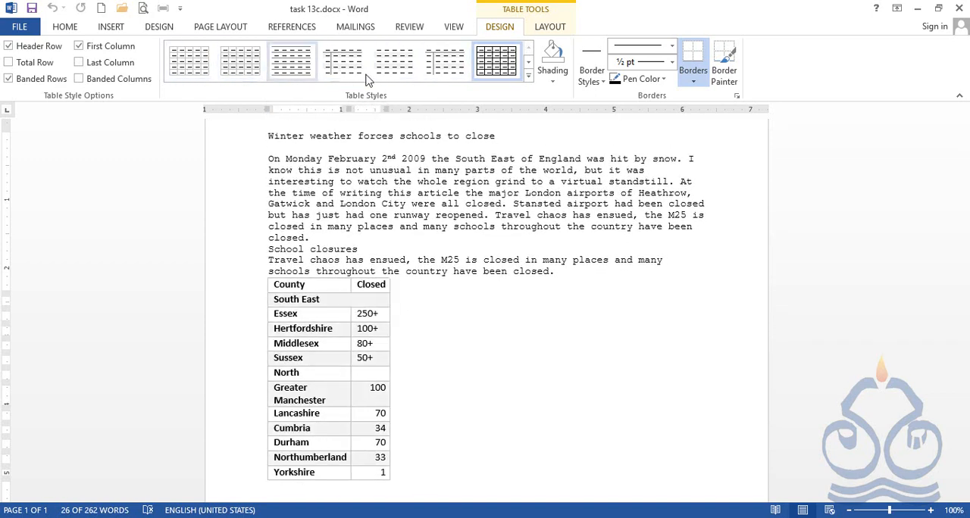
# Step: Try a light-blue grid style with a solid header row on the table, and return to the plain Table Grid style
pyautogui.click(529, 78)
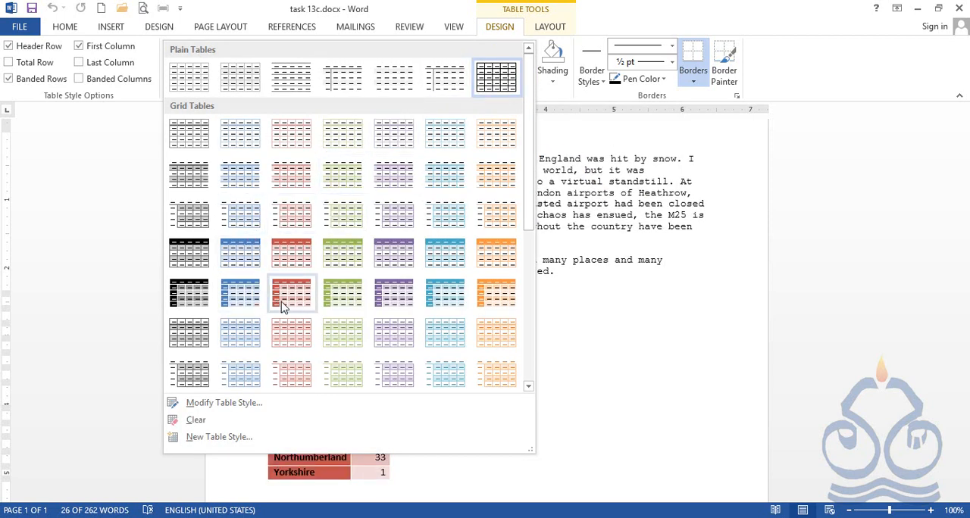
pyautogui.click(447, 260)
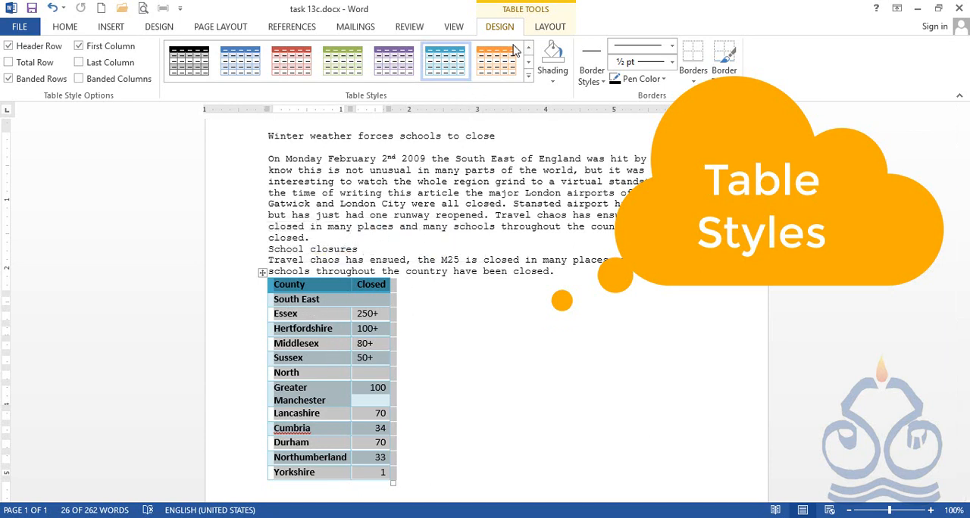
pyautogui.click(529, 77)
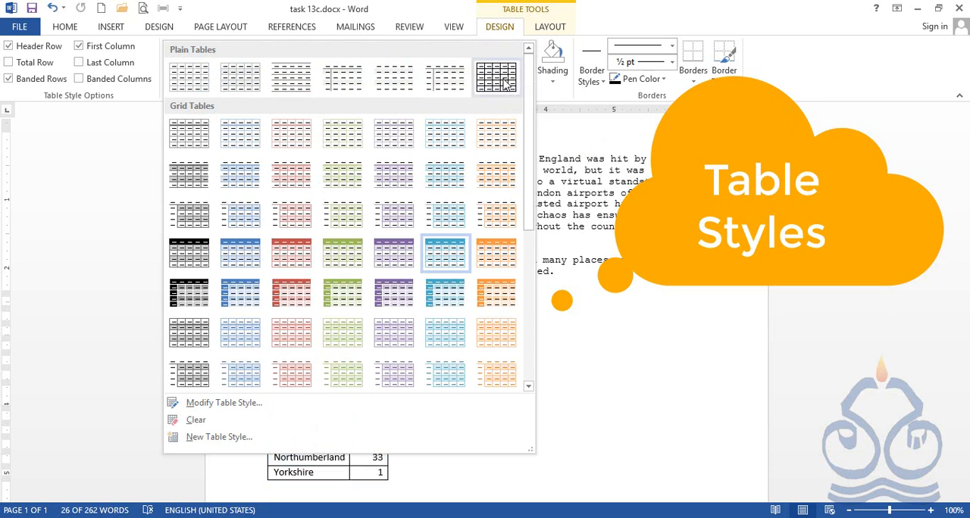
pyautogui.click(504, 83)
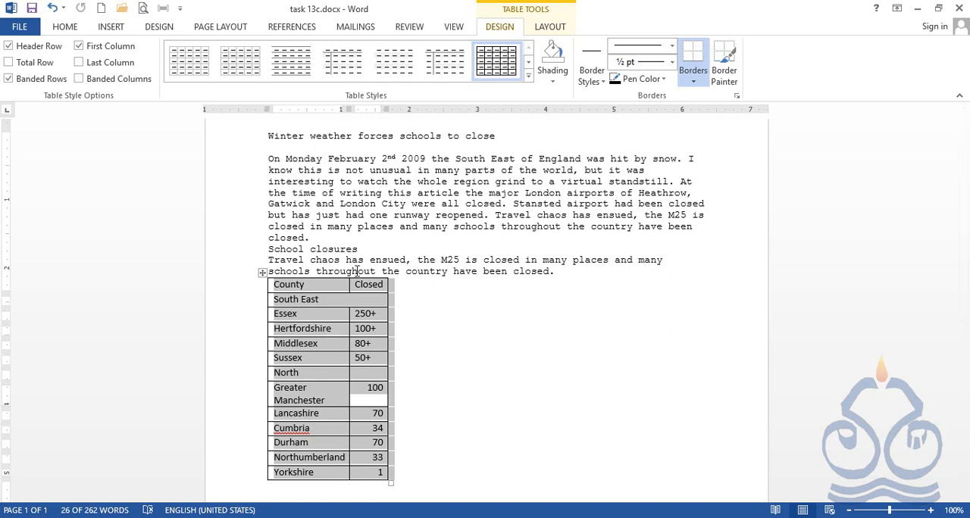
# Step: Try inserting a row above and a row below the North row of the table, undoing each insertion
pyautogui.click(549, 31)
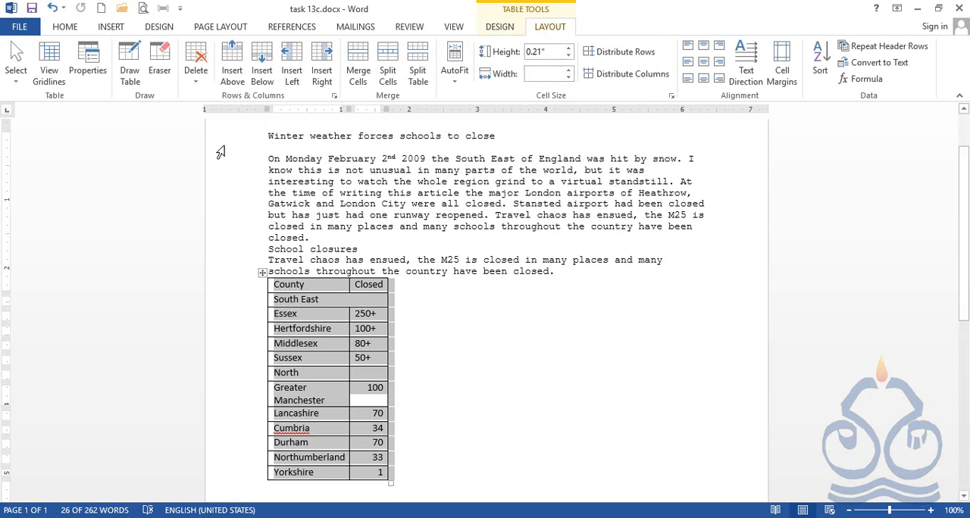
pyautogui.click(311, 346)
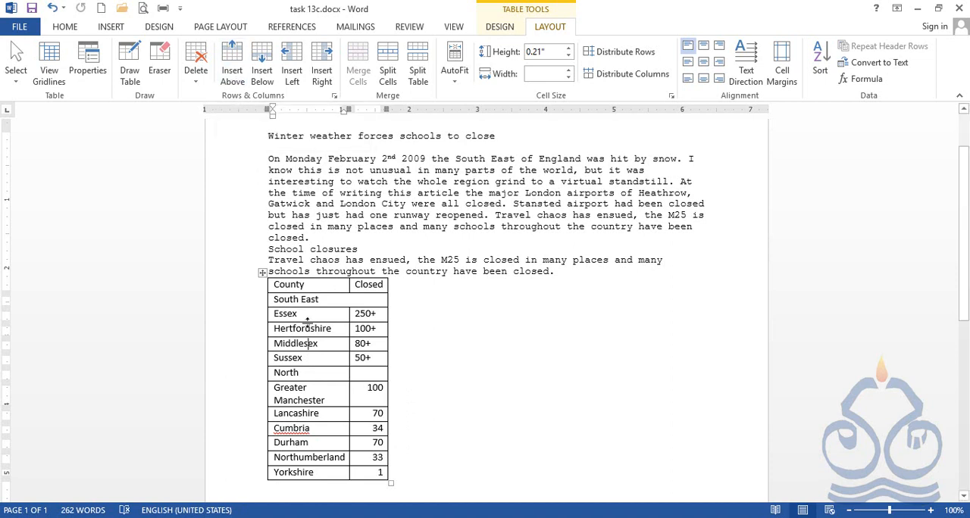
pyautogui.click(309, 375)
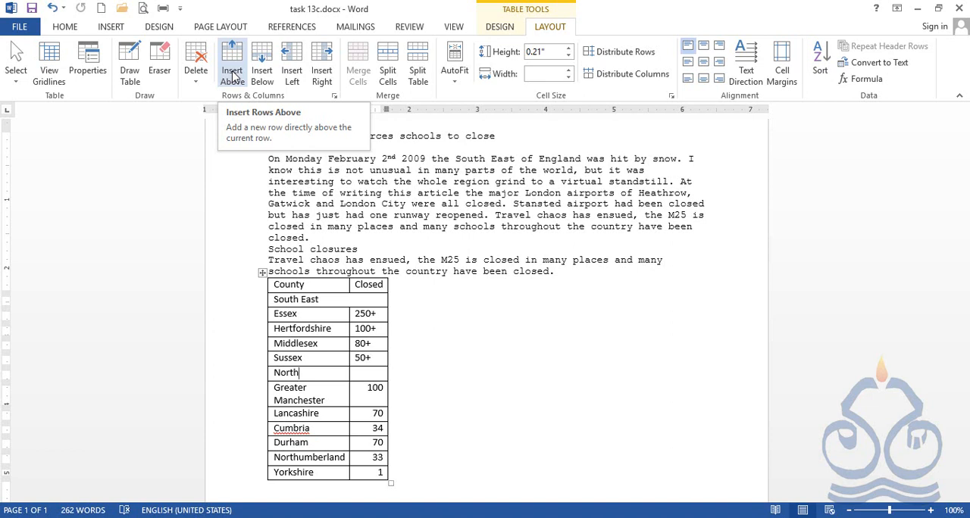
pyautogui.click(233, 75)
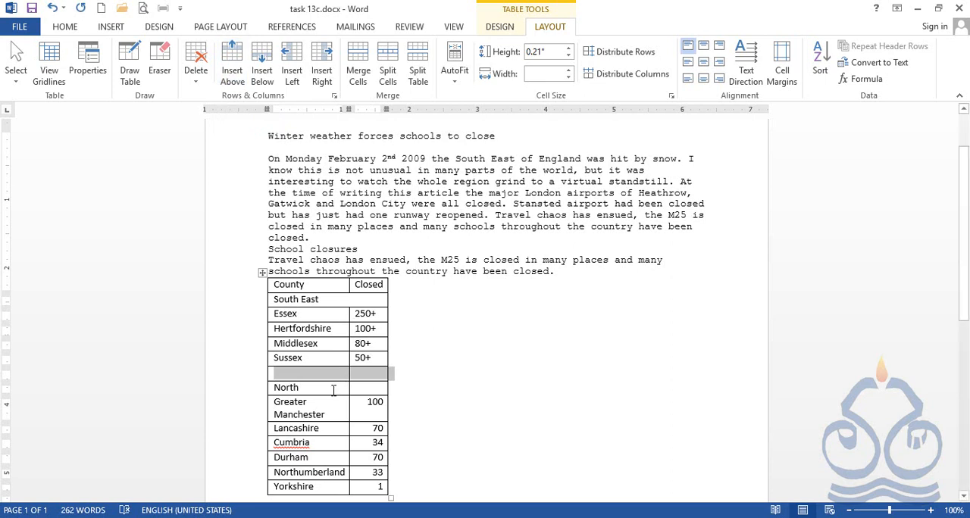
pyautogui.hotkey('ctrl', 'z')
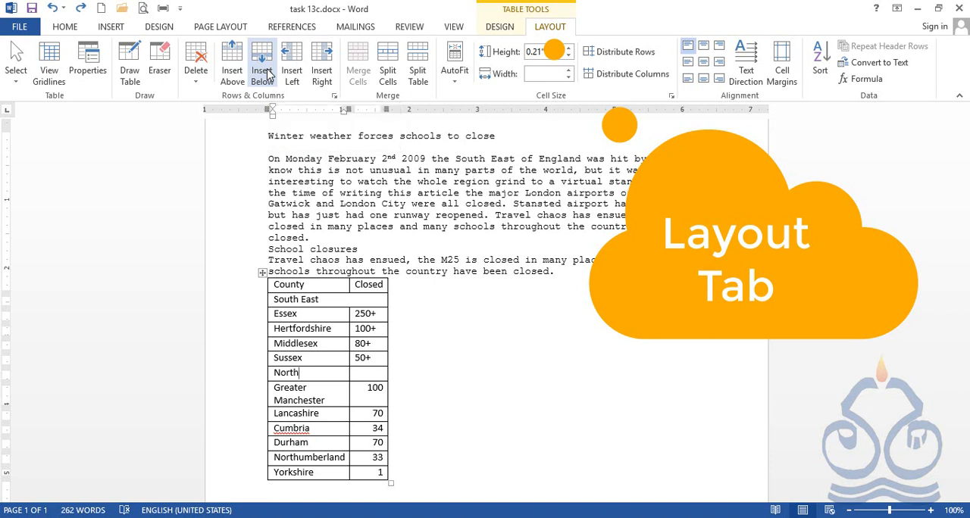
pyautogui.click(264, 72)
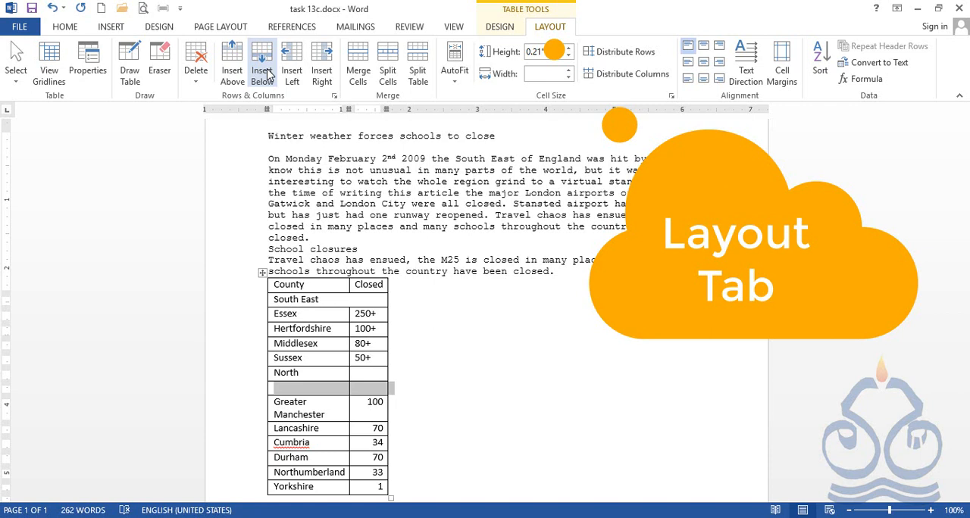
pyautogui.hotkey('ctrl', 'z')
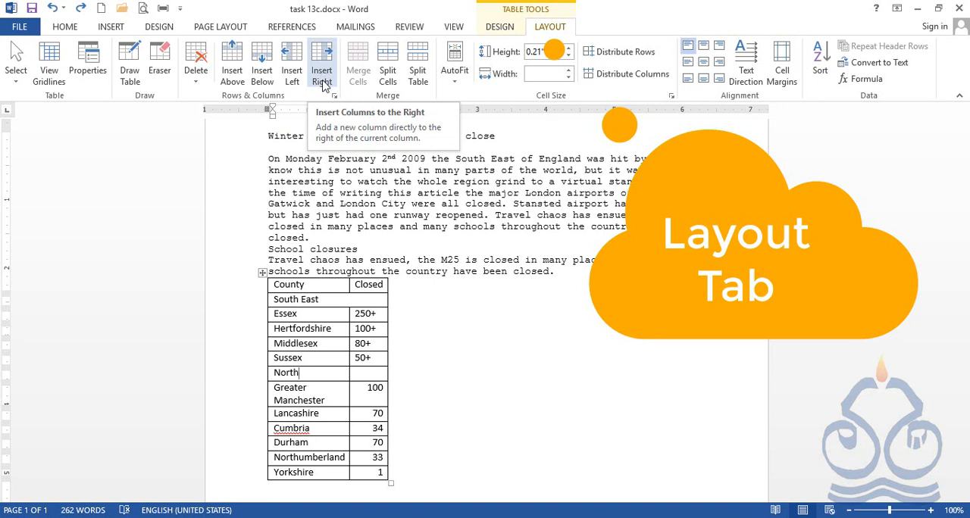
# Step: Try inserting a column to the left and one to the right of the County column, undoing each insertion
pyautogui.click(313, 284)
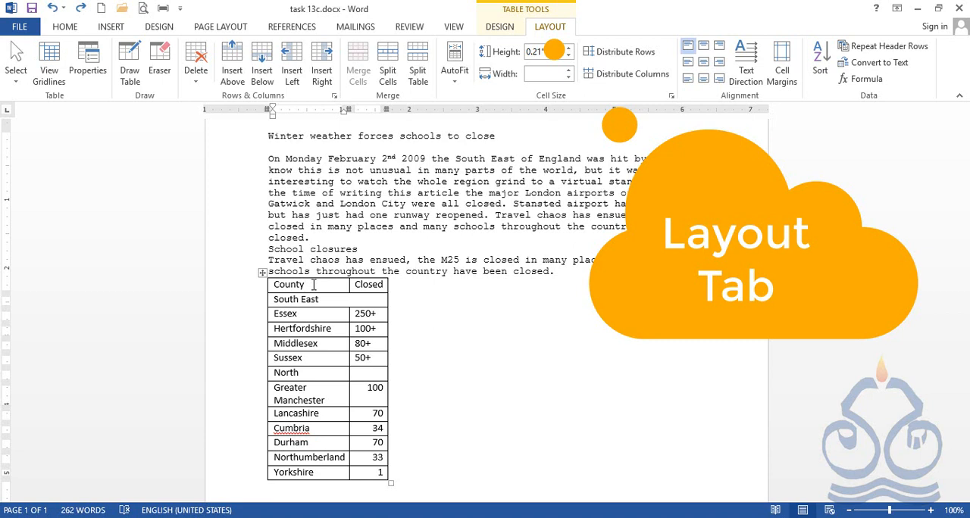
pyautogui.click(292, 76)
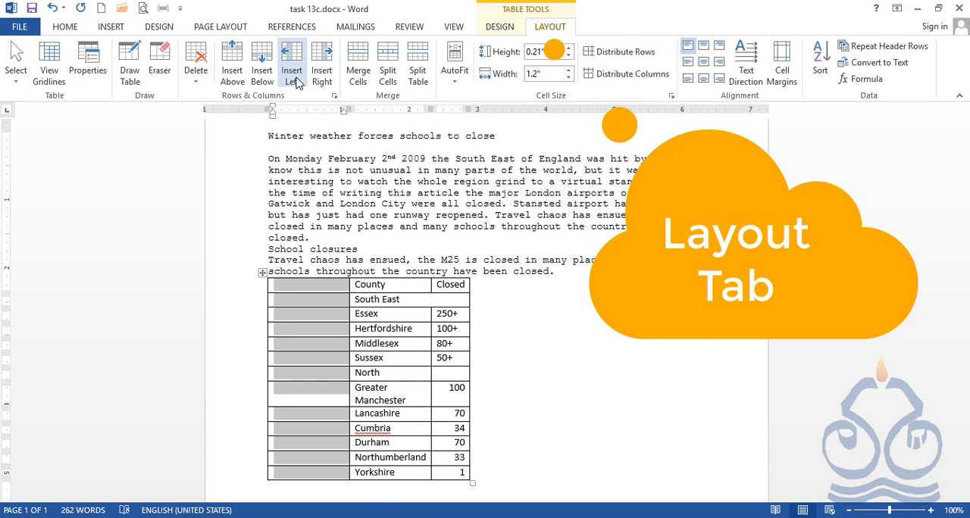
pyautogui.hotkey('ctrl', 'z')
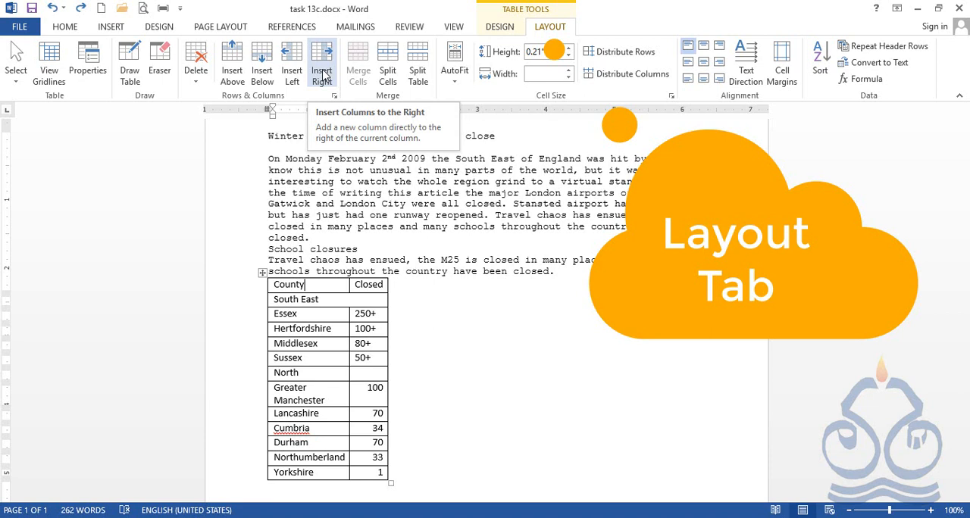
pyautogui.click(322, 74)
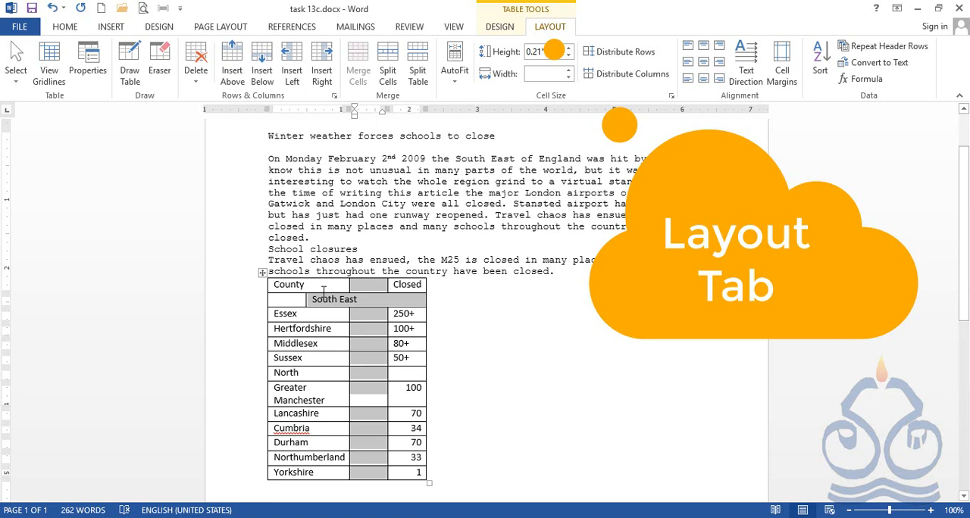
pyautogui.hotkey('ctrl', 'z')
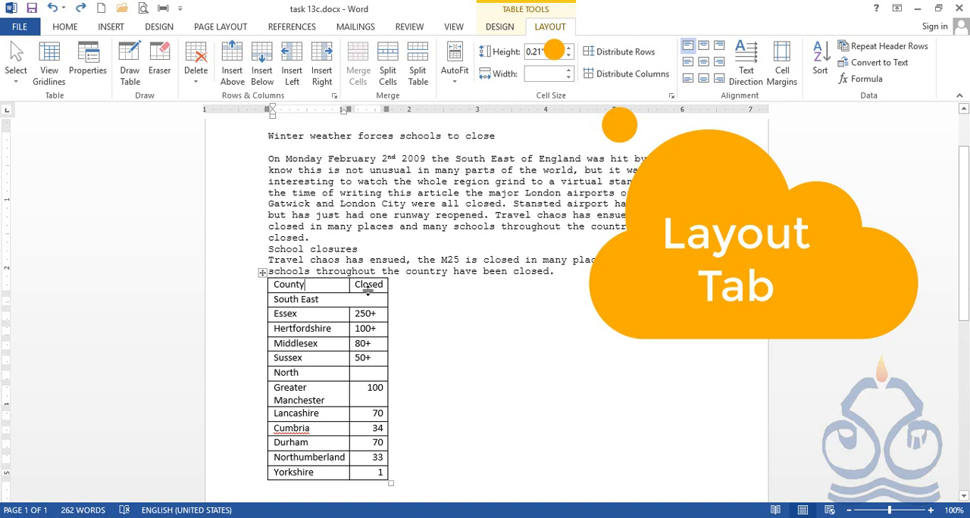
# Step: Try changing the text direction of the Sussex cell to vertical, and return it to horizontal
pyautogui.click(314, 361)
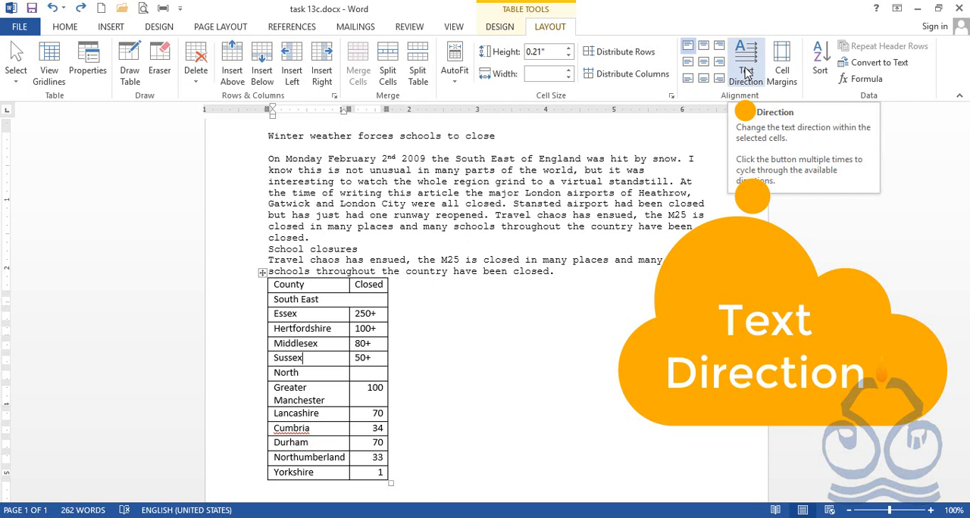
pyautogui.click(746, 72)
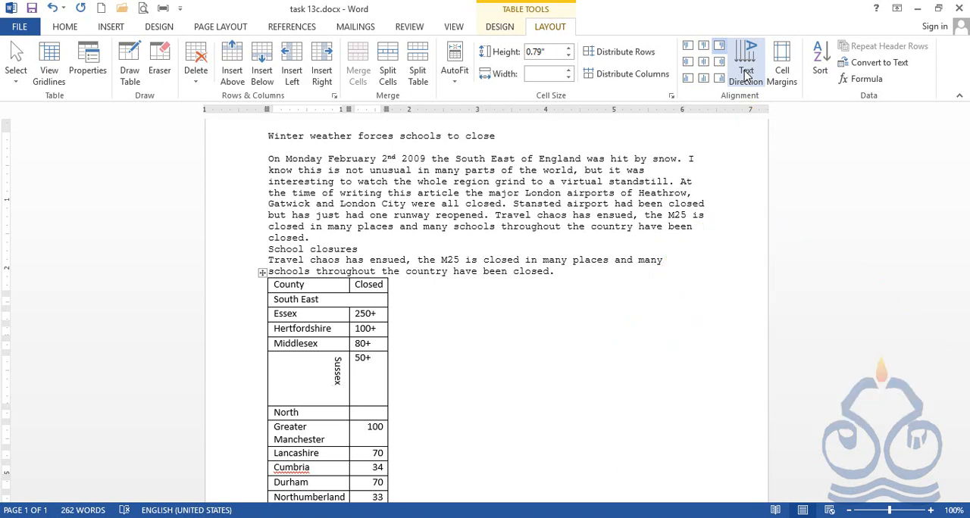
pyautogui.click(746, 73)
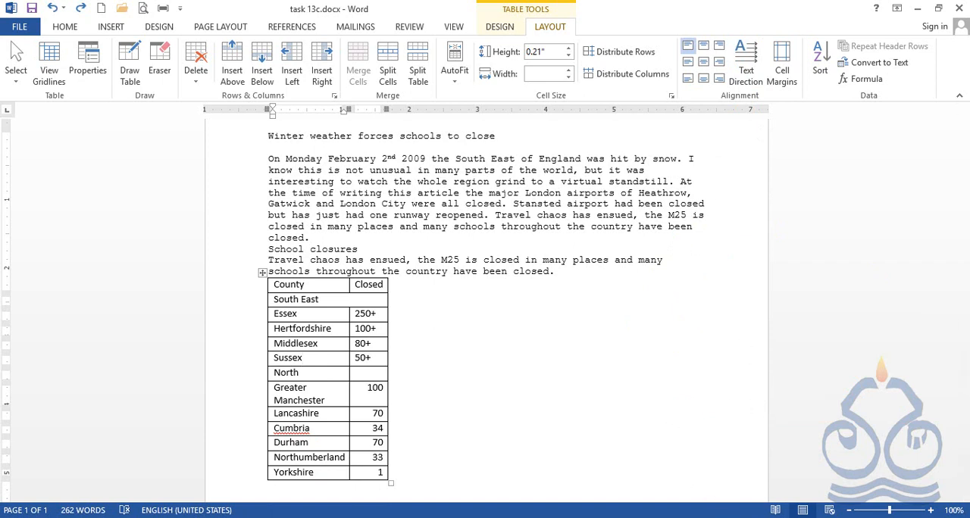
# Step: Review the Task 13d instructions image in ACDSee Quick View, and return to the Word document
pyautogui.moveTo(703, 517)
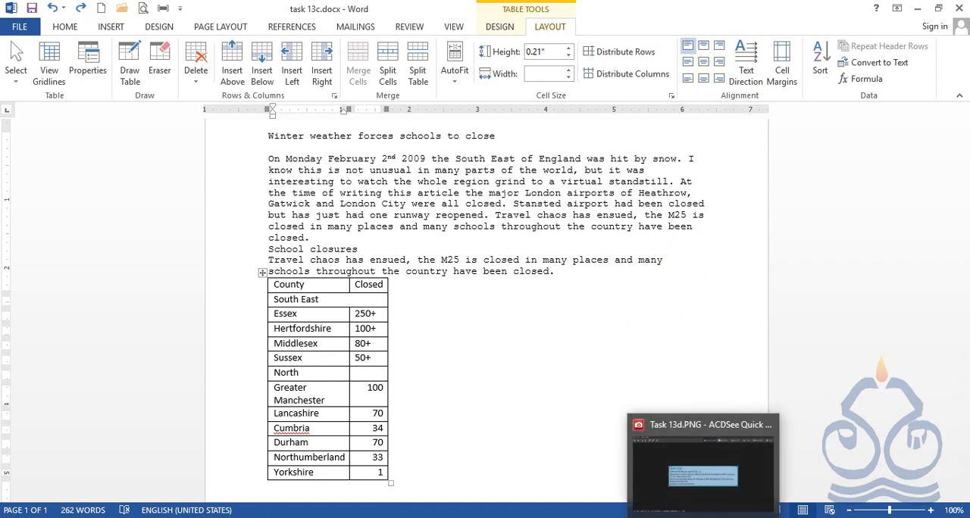
pyautogui.click(679, 491)
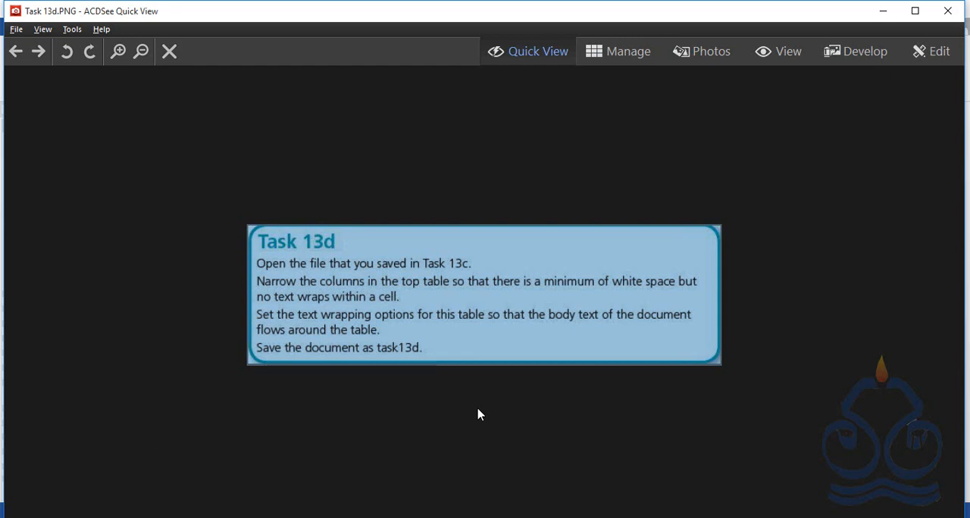
pyautogui.press('f')
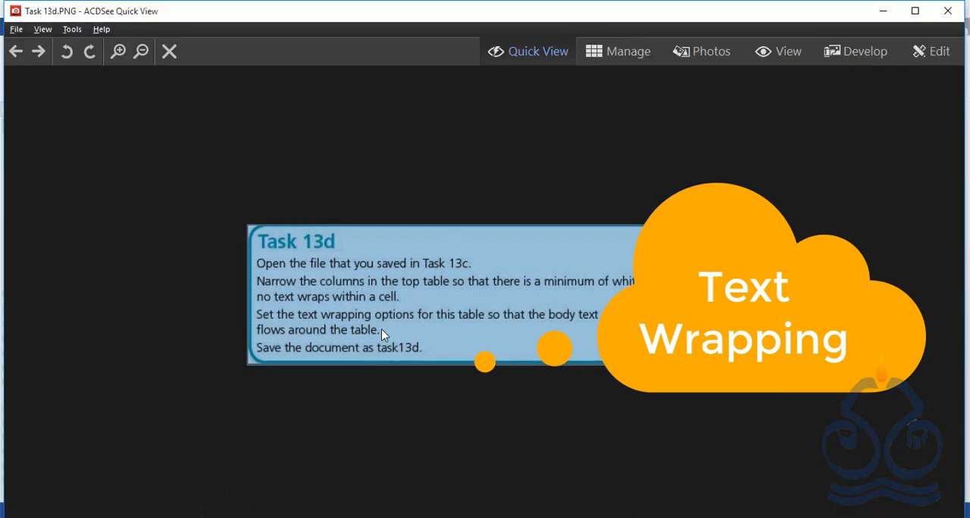
pyautogui.click(883, 11)
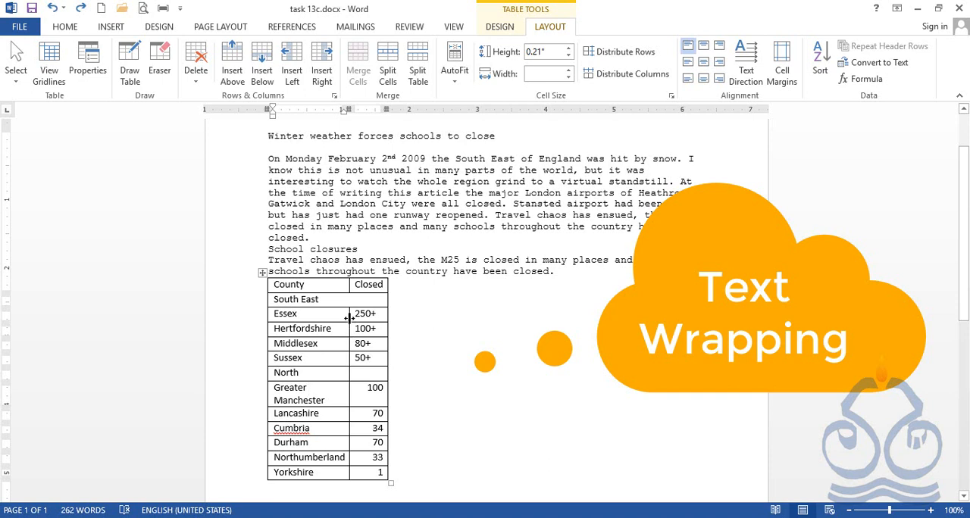
# Step: Widen the County column just enough for "Greater Manchester" to fit on one line
pyautogui.moveTo(348, 318); pyautogui.dragTo(349, 317)
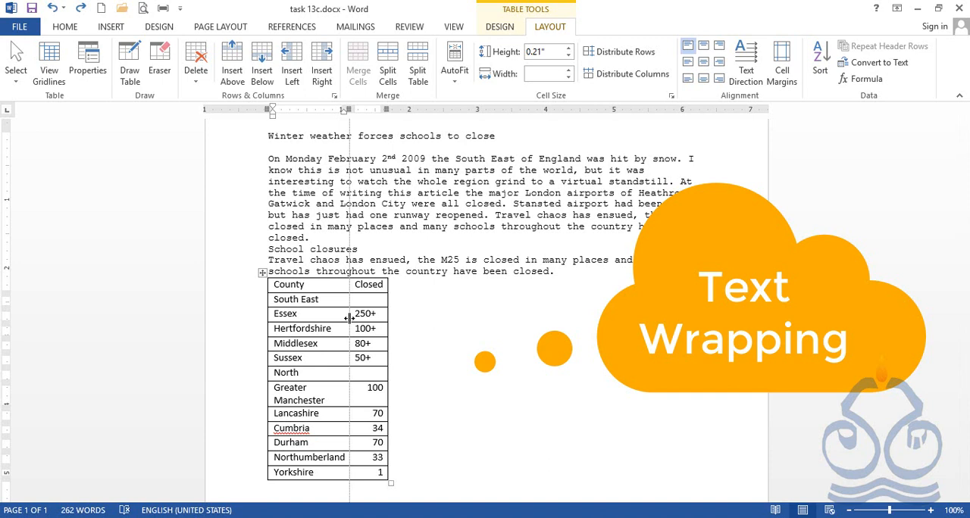
pyautogui.moveTo(349, 317); pyautogui.dragTo(373, 318)
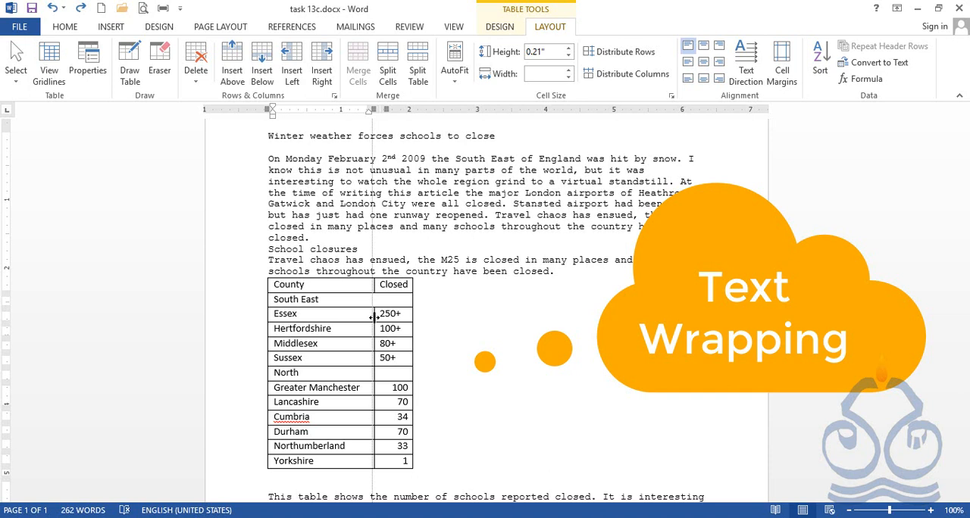
# Step: Narrow the top table's County column, leaving just enough width to keep "Greater Manchester" unwrapped with minimal white space
pyautogui.moveTo(374, 317); pyautogui.dragTo(341, 317)
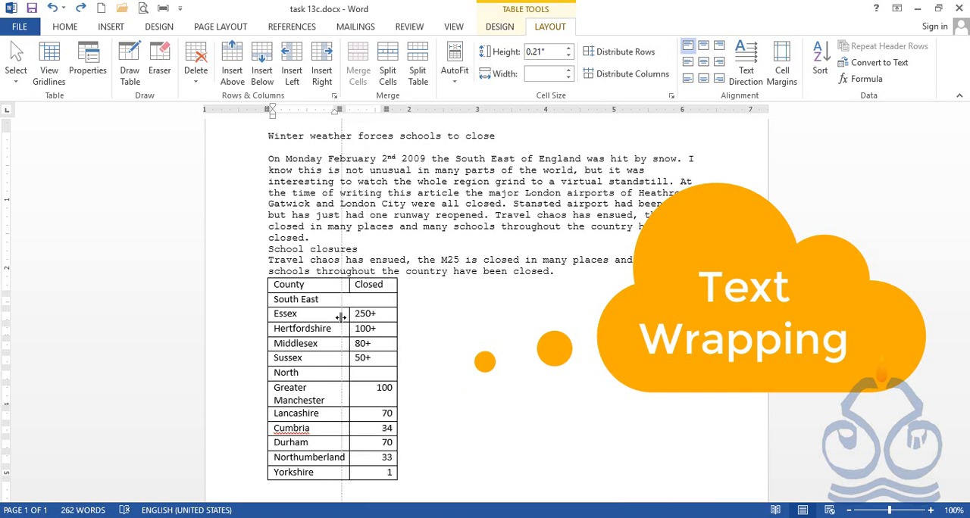
pyautogui.moveTo(341, 318); pyautogui.dragTo(366, 317)
pyautogui.click(363, 388)
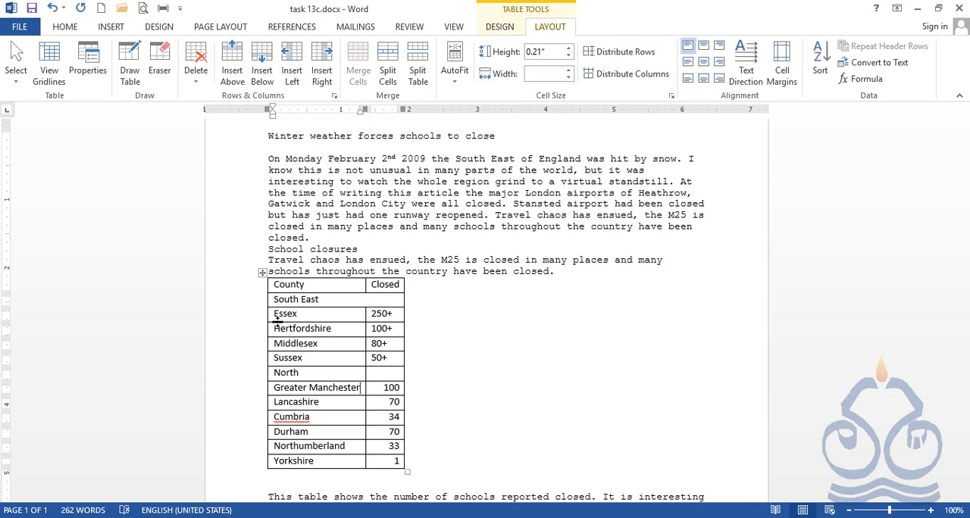
pyautogui.moveTo(278, 321); pyautogui.dragTo(297, 321)
# Step: Reread the Task 13d instructions in ACDSee Quick View and switch back to the Word document
pyautogui.click(703, 517)
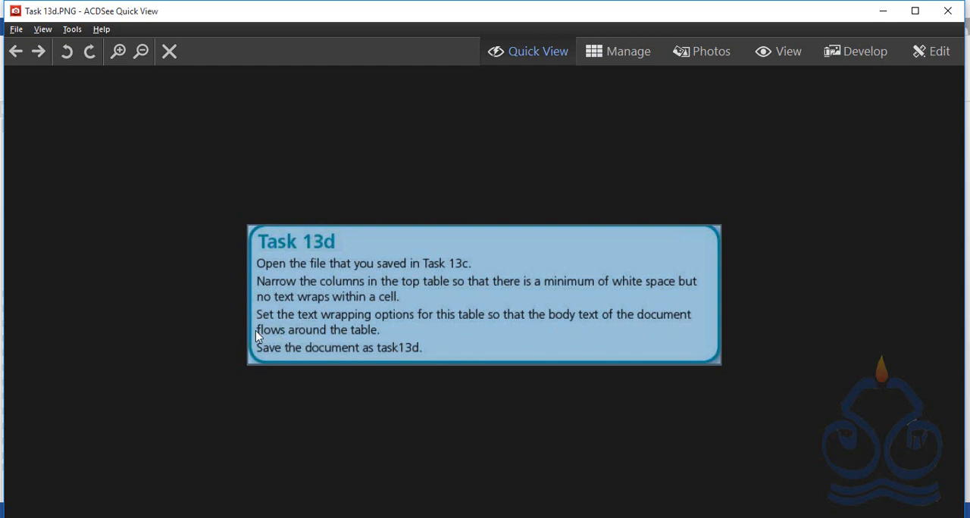
pyautogui.click(883, 11)
pyautogui.scroll(-2, 454, 333)
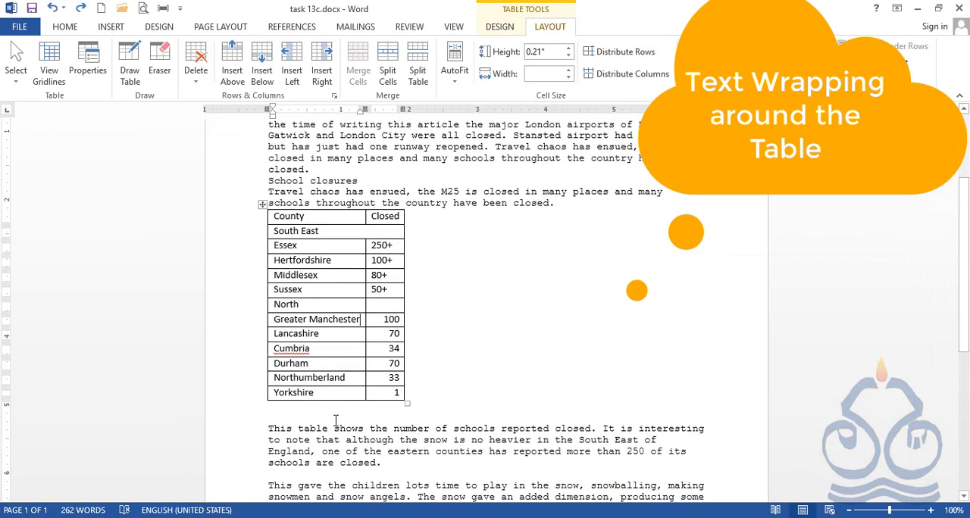
# Step: Highlight the two body paragraphs below the top table, from "This table shows" to "captured on camera", and clear the selection
pyautogui.click(266, 434)
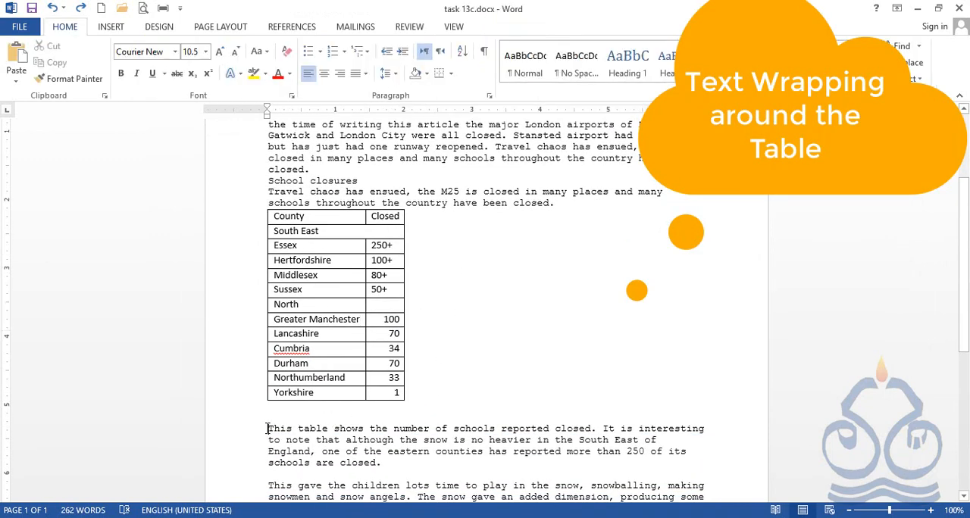
pyautogui.scroll(-2, 267, 434)
pyautogui.moveTo(270, 361); pyautogui.dragTo(581, 440)
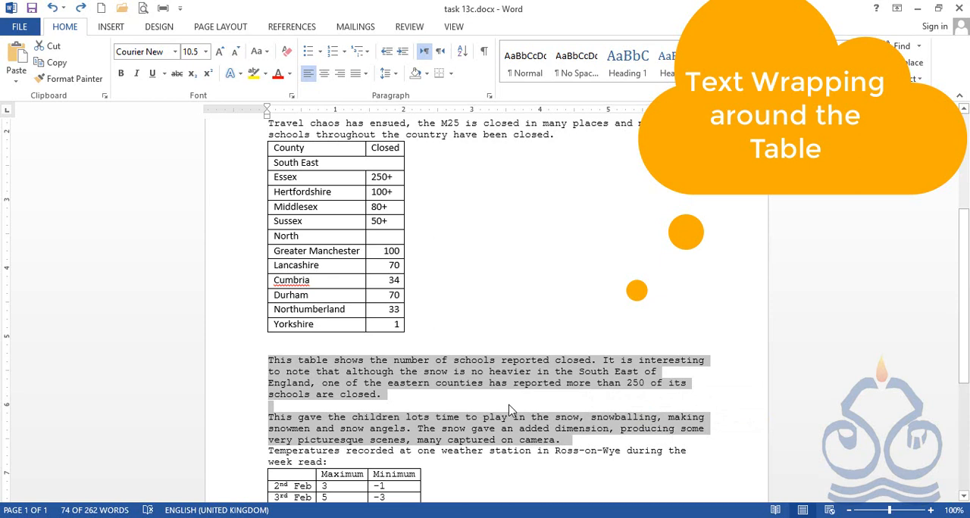
pyautogui.click(384, 346)
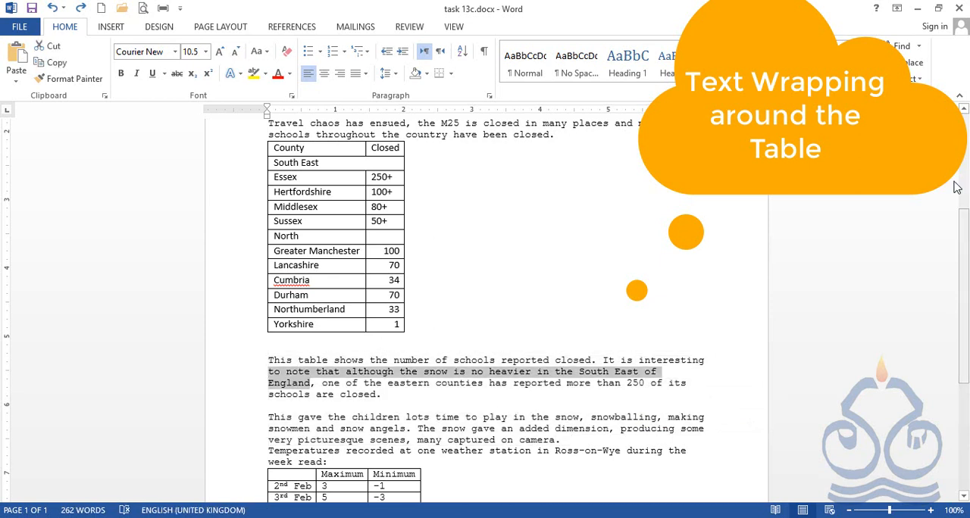
pyautogui.moveTo(268, 358); pyautogui.dragTo(574, 439)
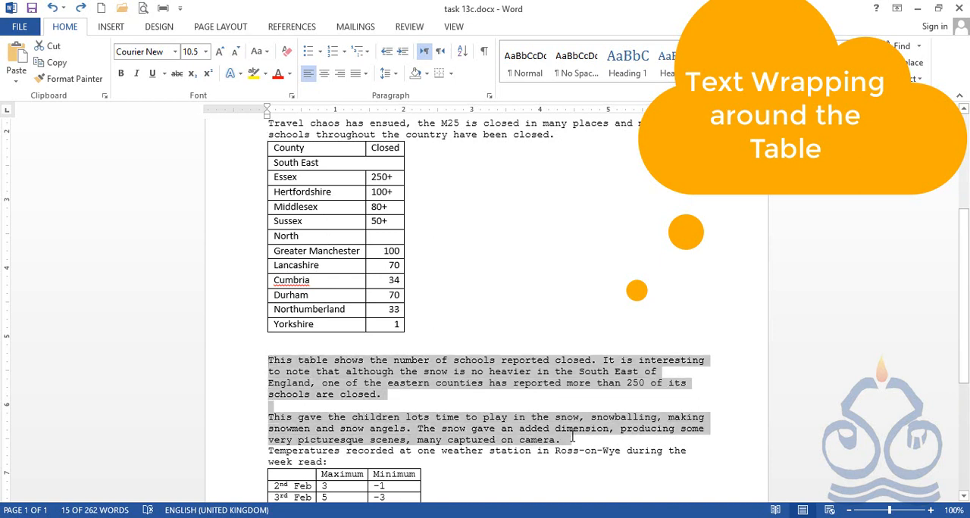
pyautogui.click(418, 340)
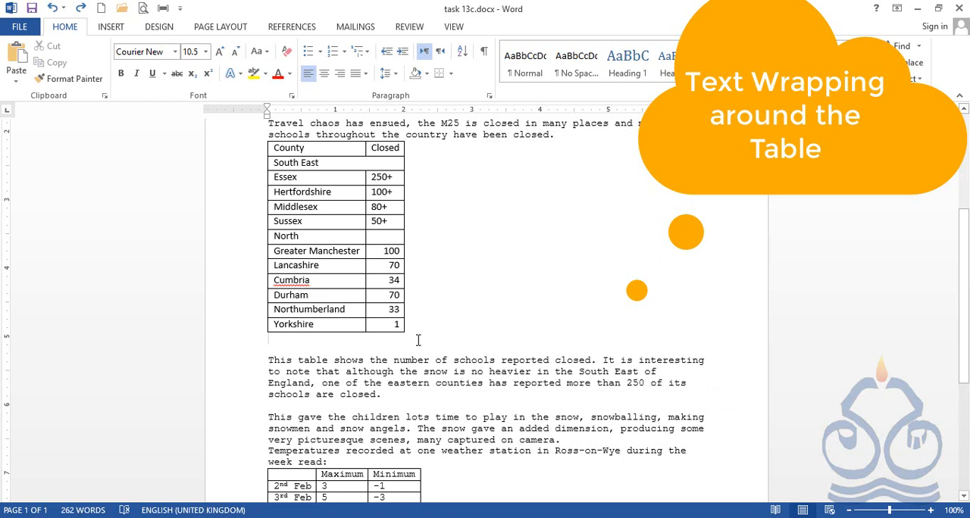
# Step: Set the text wrapping of the whole County/Closed table to Around in Table Properties
pyautogui.scroll(1, 418, 341)
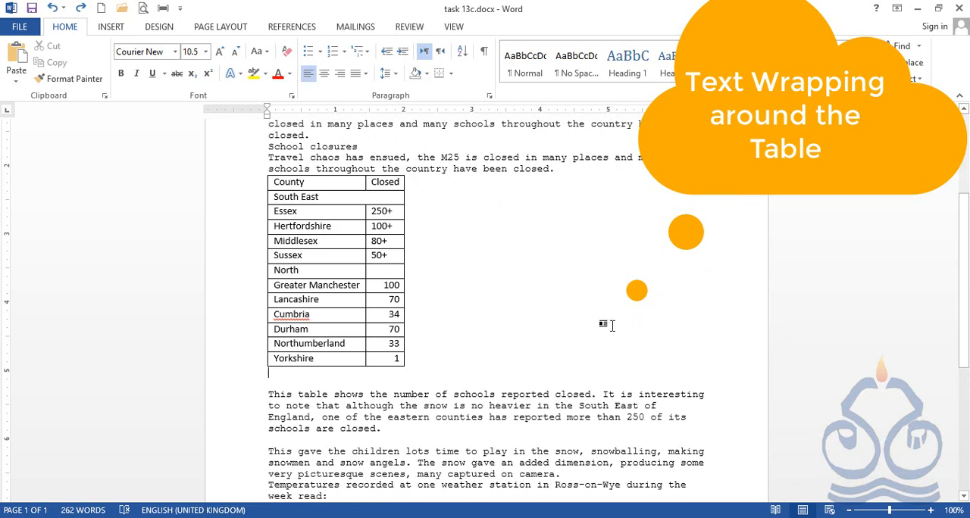
pyautogui.click(353, 313)
pyautogui.scroll(2, 350, 312)
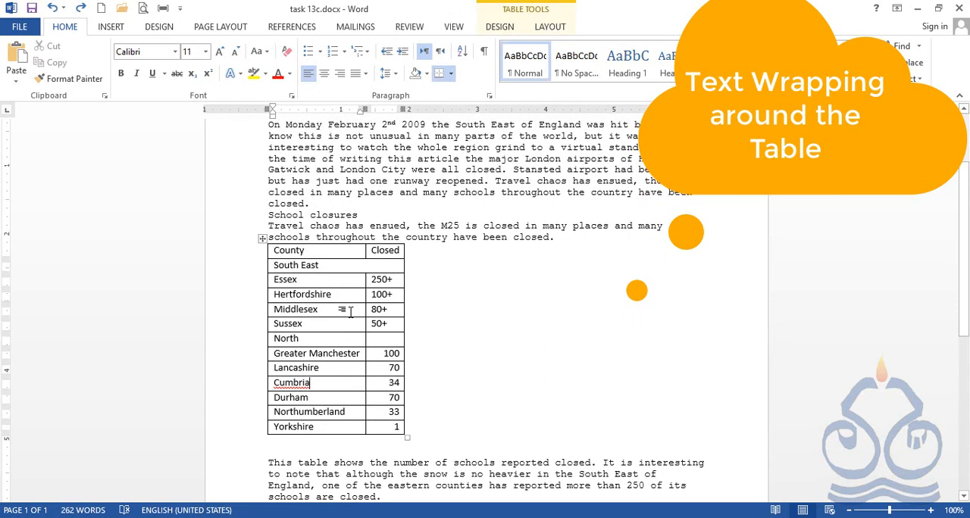
pyautogui.scroll(-1, 351, 312)
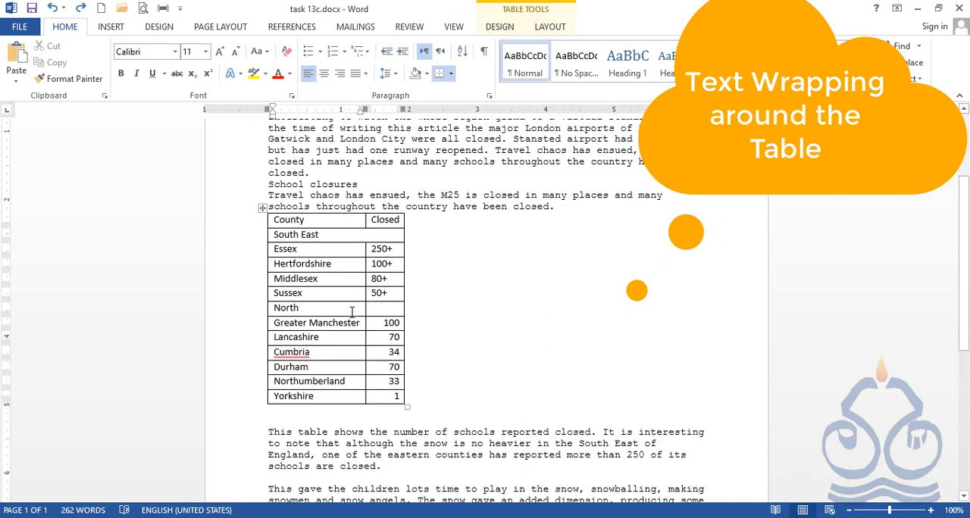
pyautogui.click(263, 206)
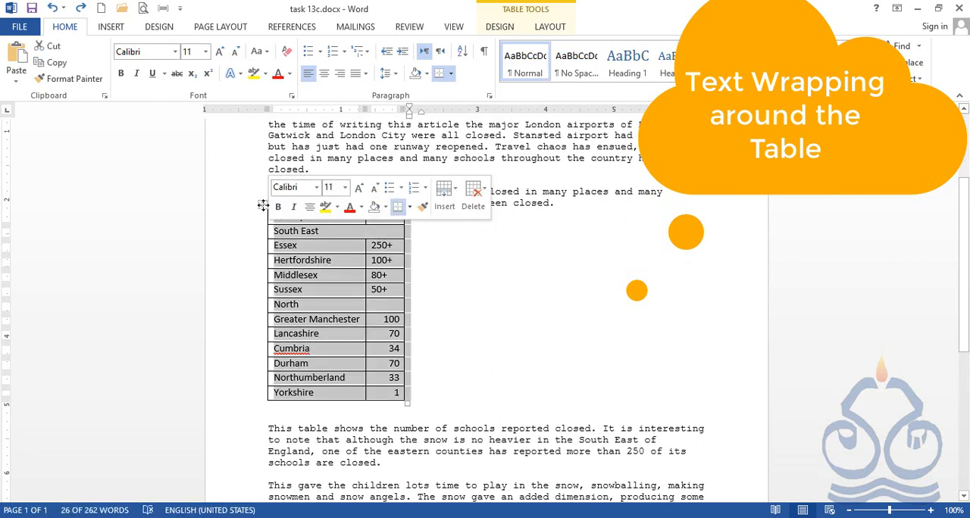
pyautogui.rightClick(263, 206)
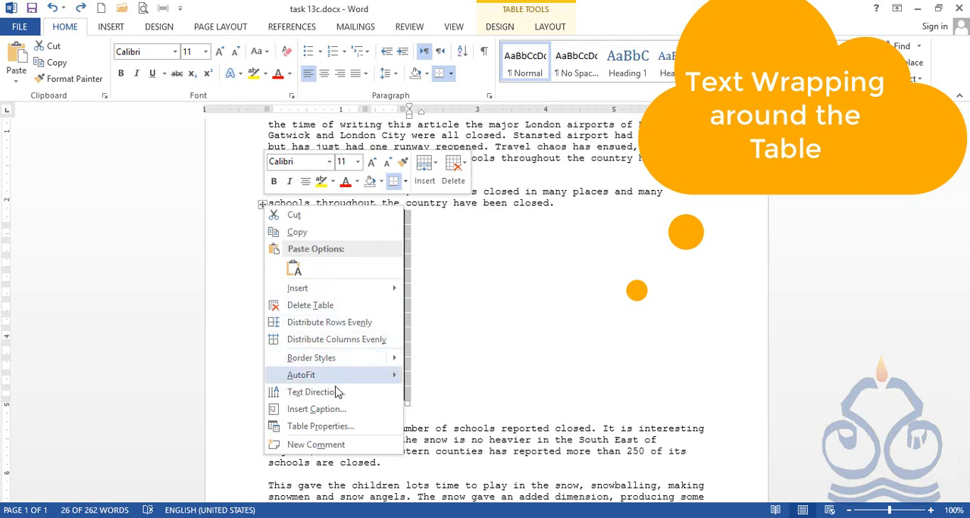
pyautogui.click(293, 429)
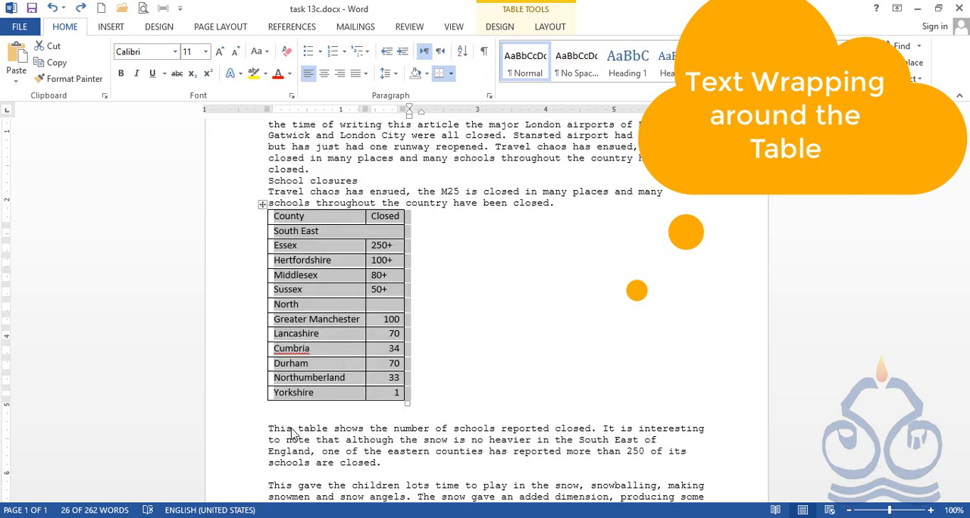
pyautogui.moveTo(494, 122); pyautogui.dragTo(525, 127)
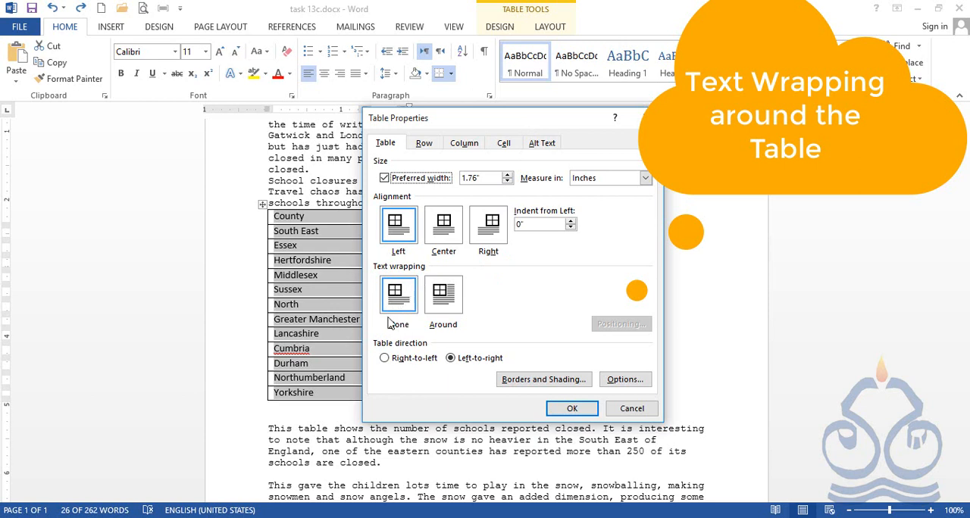
pyautogui.click(445, 303)
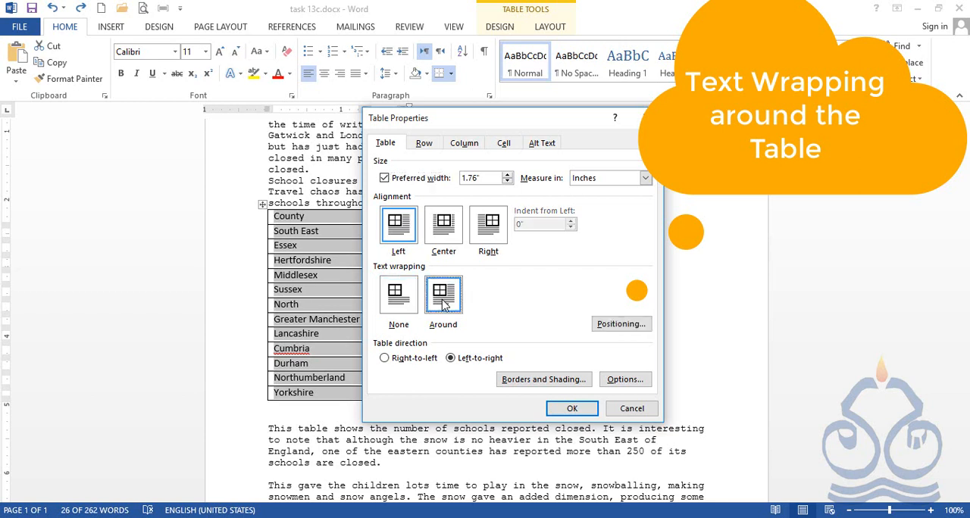
pyautogui.click(571, 408)
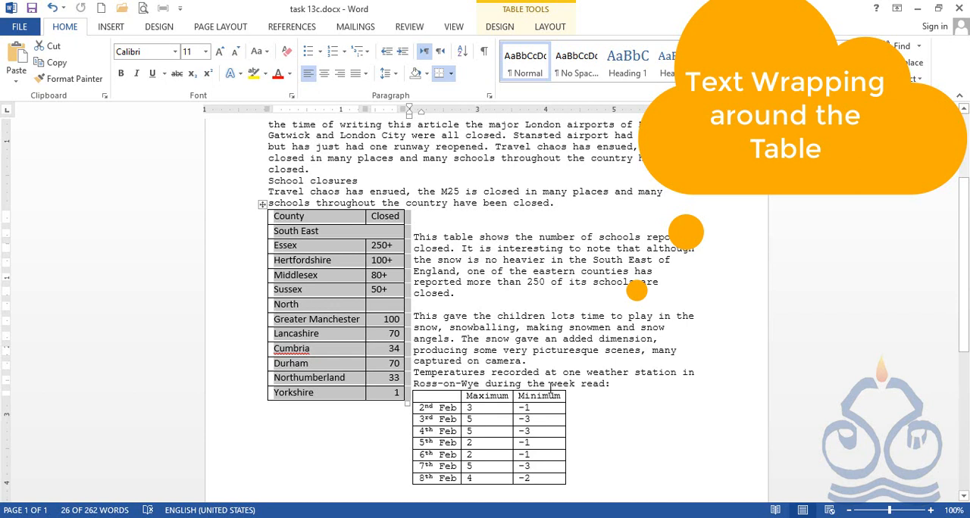
# Step: Delete the two blank lines above "This table shows the number of schools" so the paragraph starts level with the table's header row
pyautogui.click(415, 237)
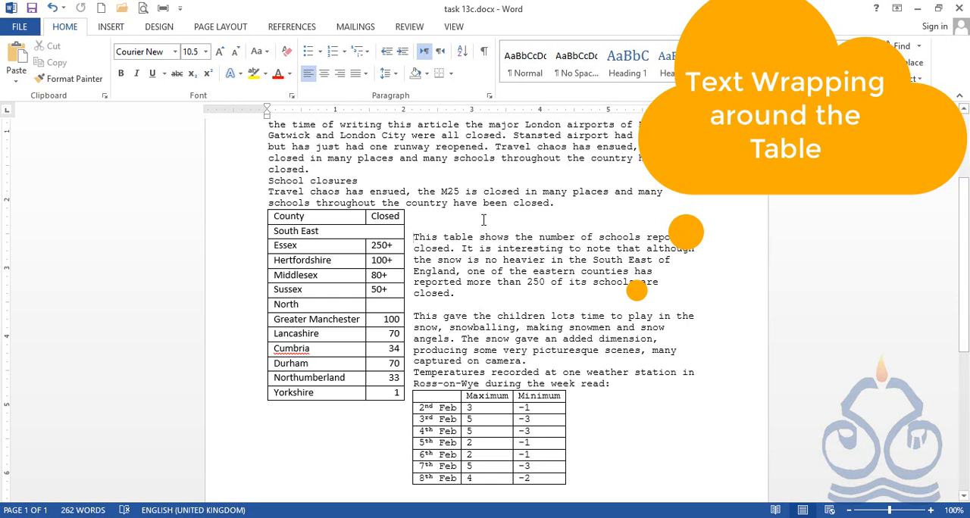
pyautogui.click(575, 292)
pyautogui.click(417, 217)
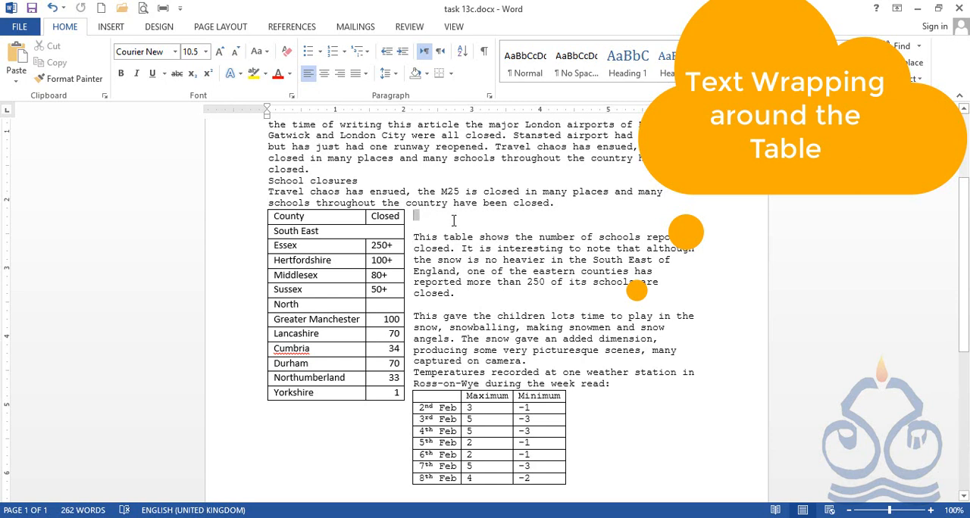
pyautogui.click(415, 237)
pyautogui.press('BackSpace')
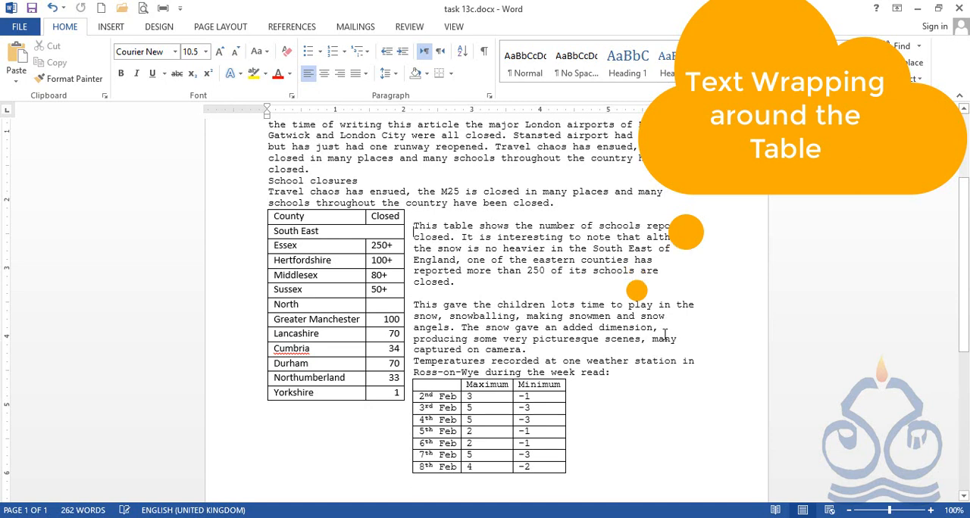
pyautogui.press('BackSpace')
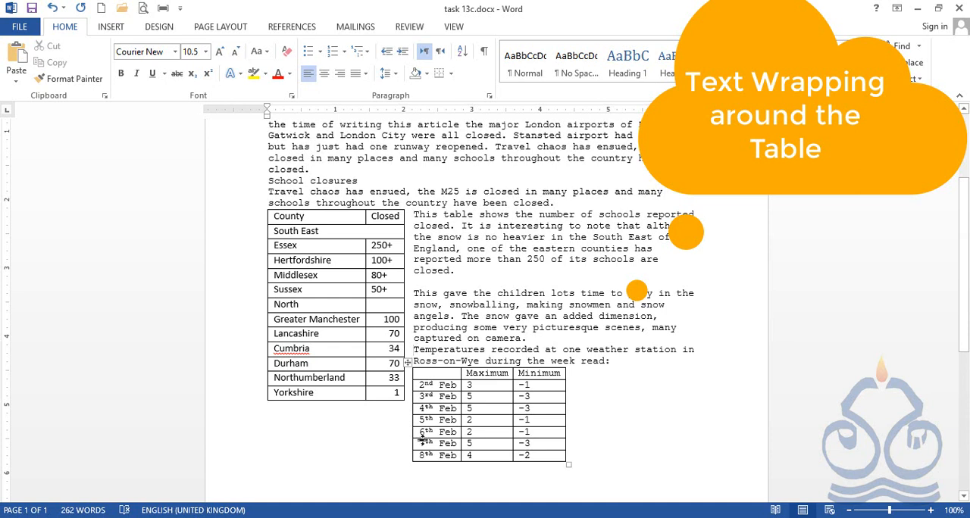
# Step: Insert five blank lines before "Temperatures recorded" to move that paragraph and its temperature table below the County/Closed table
pyautogui.press('Return')
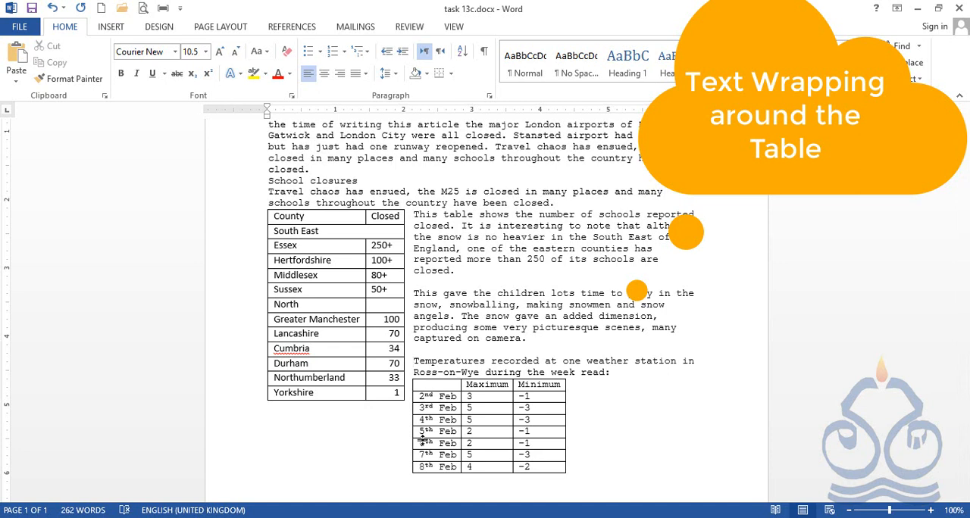
pyautogui.press('Return')
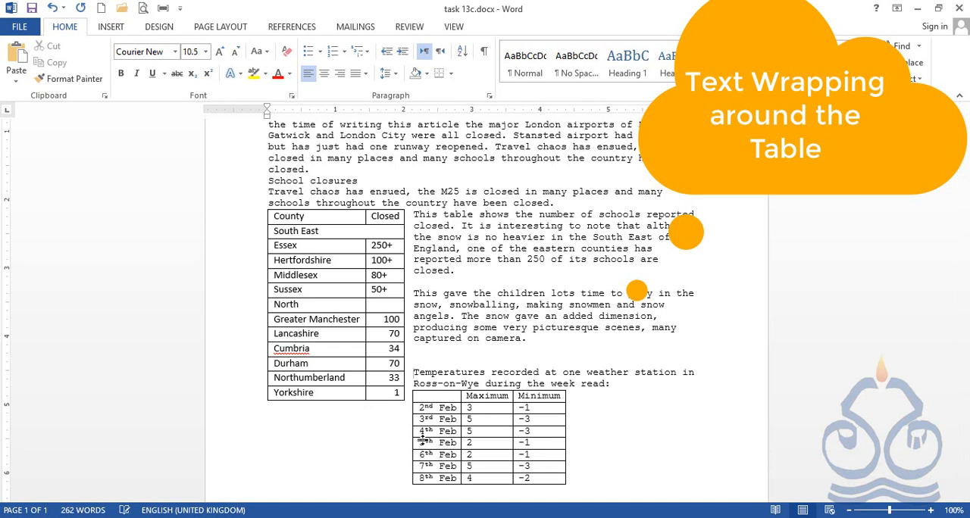
pyautogui.press('Return')
pyautogui.press('Return')
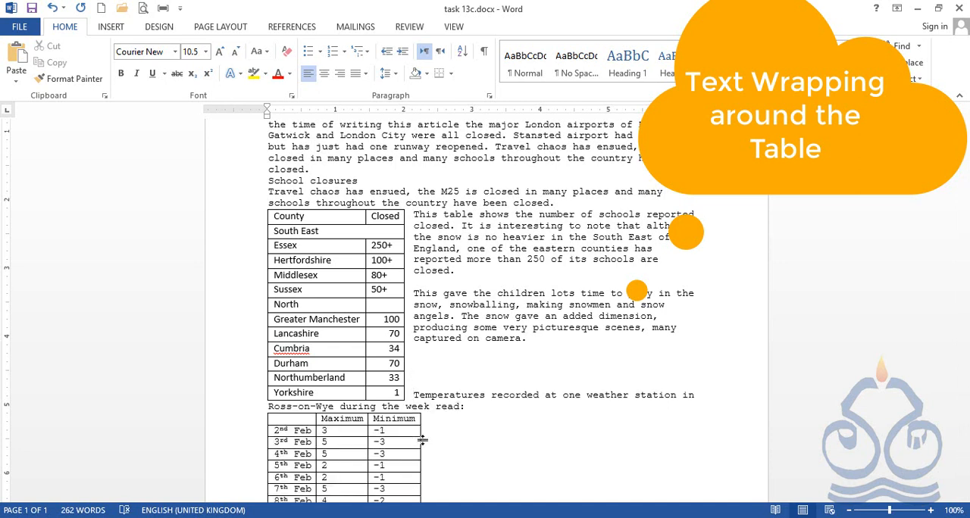
pyautogui.press('Return')
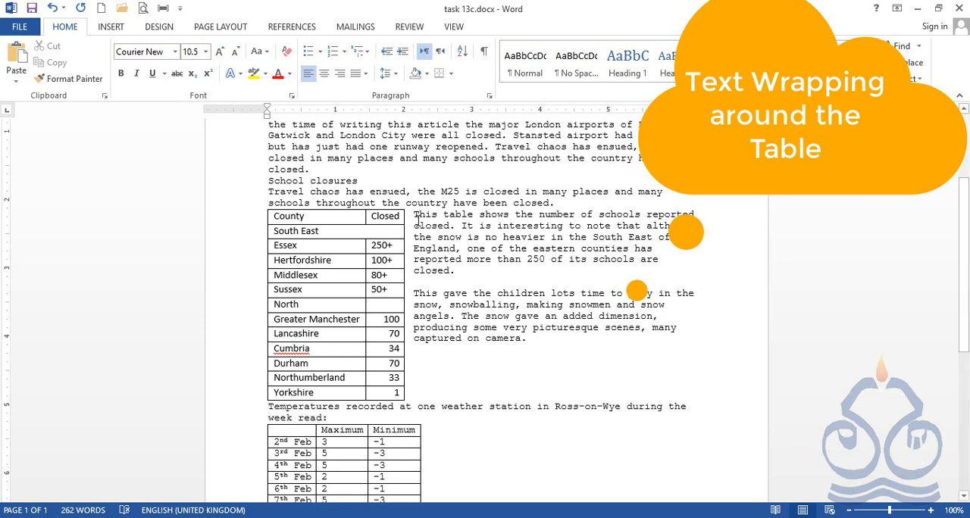
pyautogui.scroll(-3, 435, 307)
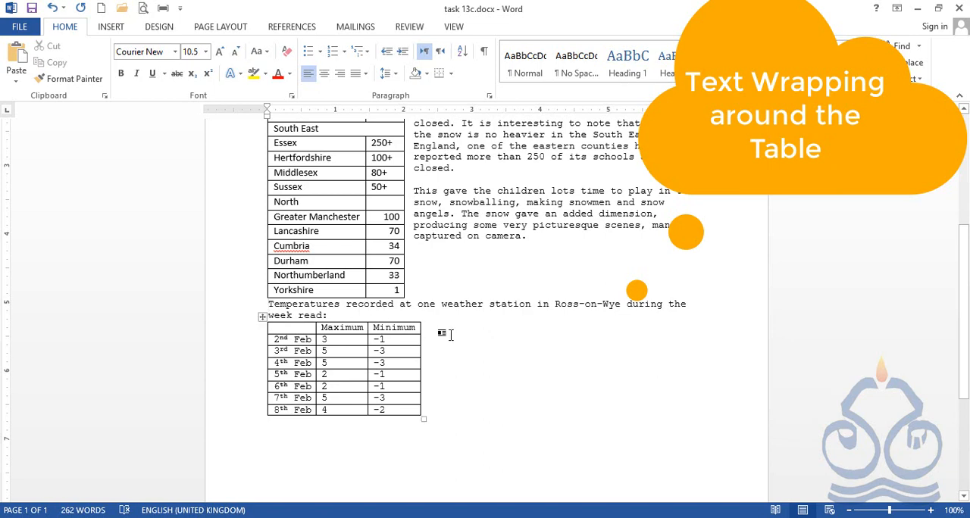
pyautogui.scroll(2, 477, 343)
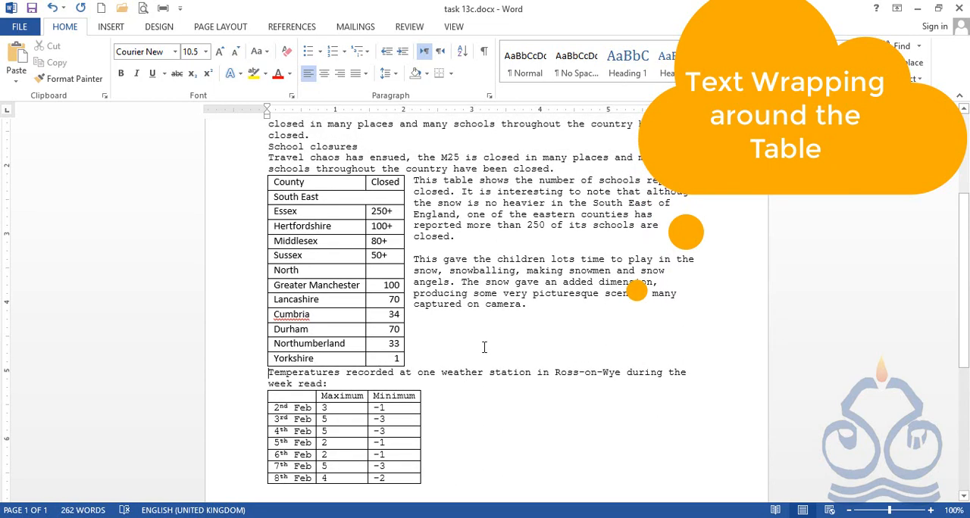
pyautogui.scroll(1, 487, 346)
# Step: Check the County/Closed table's text wrapping options in Table Properties, keeping Around selected
pyautogui.click(313, 217)
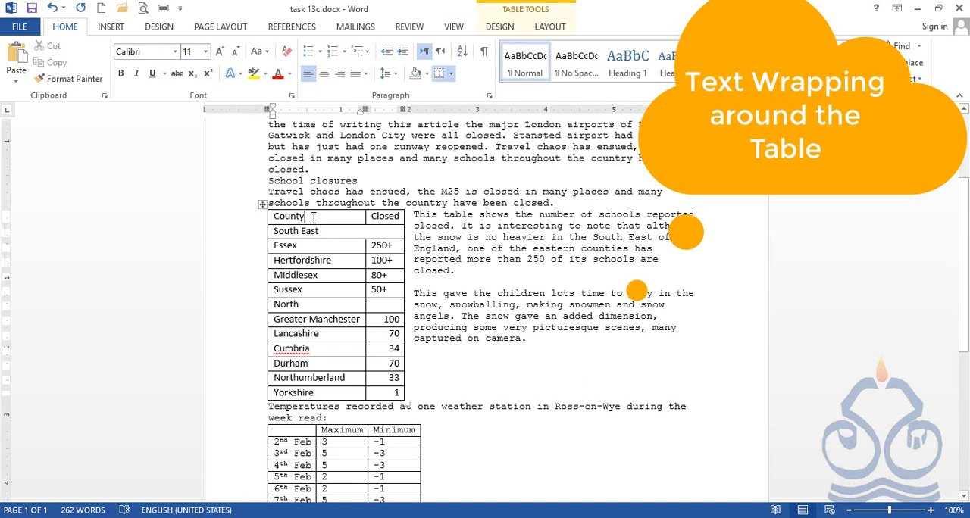
pyautogui.rightClick(262, 205)
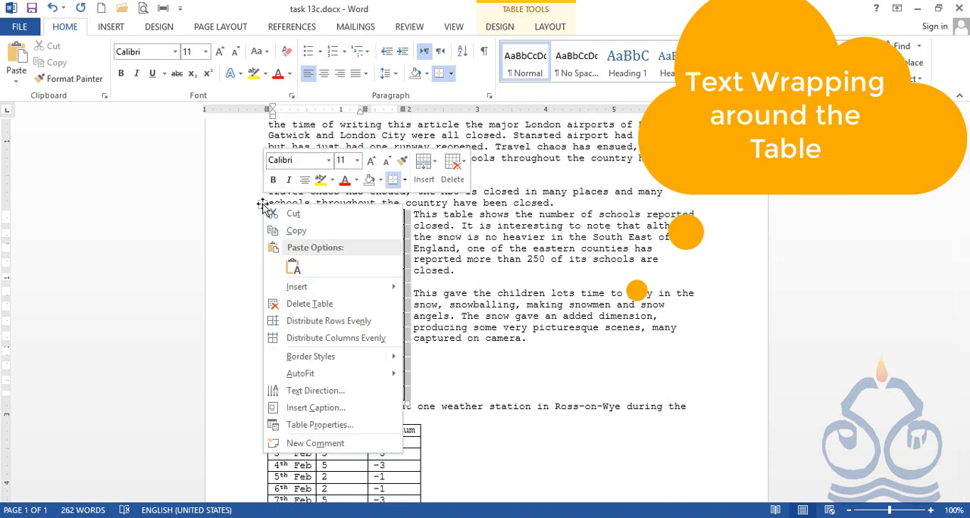
pyautogui.click(333, 426)
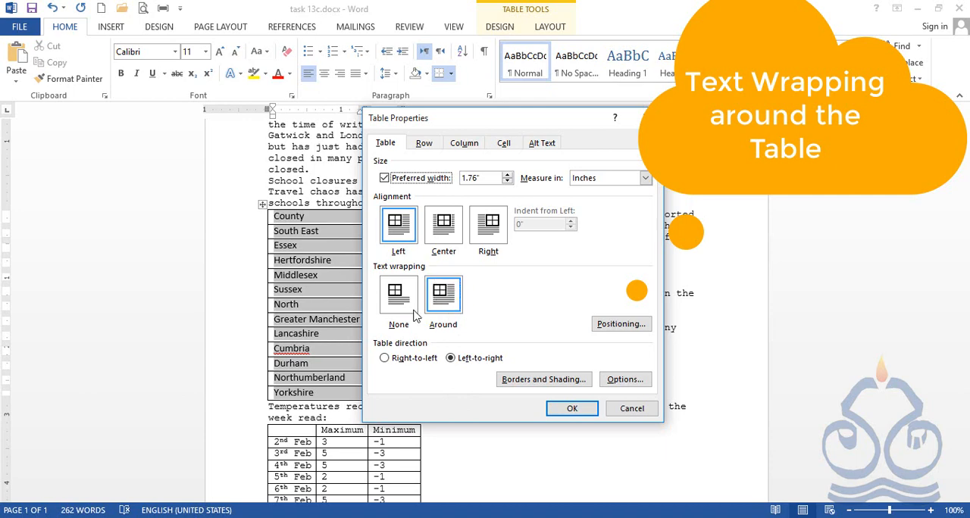
pyautogui.click(572, 409)
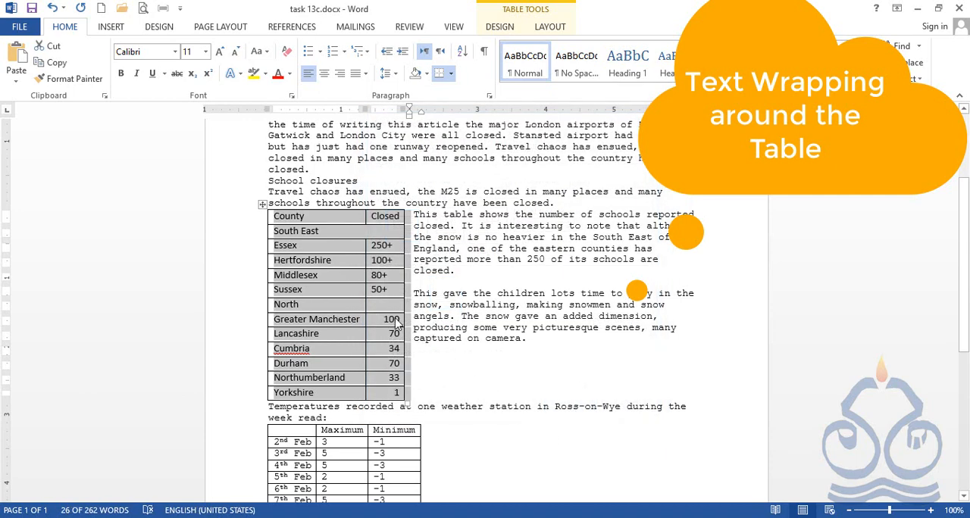
# Step: Reopen Table Properties for the whole County/Closed table and accept Around as its text wrapping
pyautogui.click(261, 204)
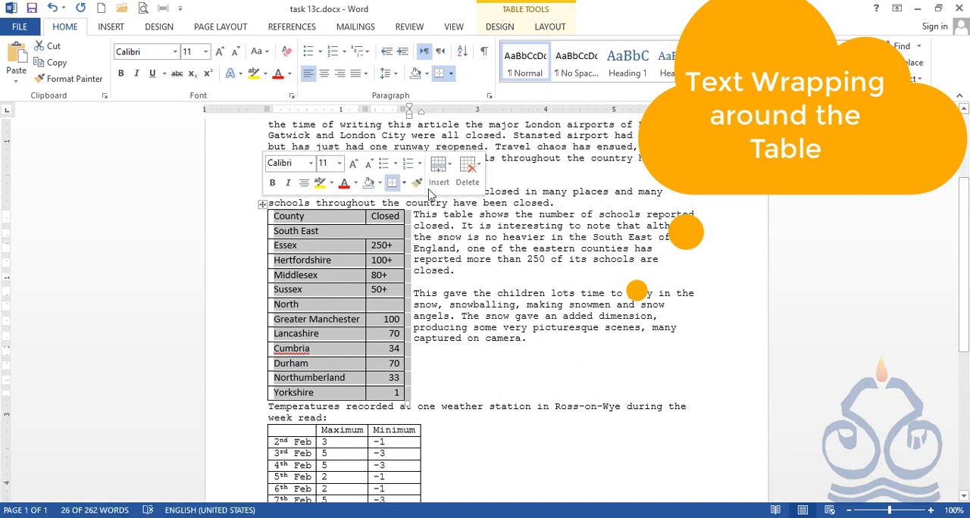
pyautogui.click(550, 27)
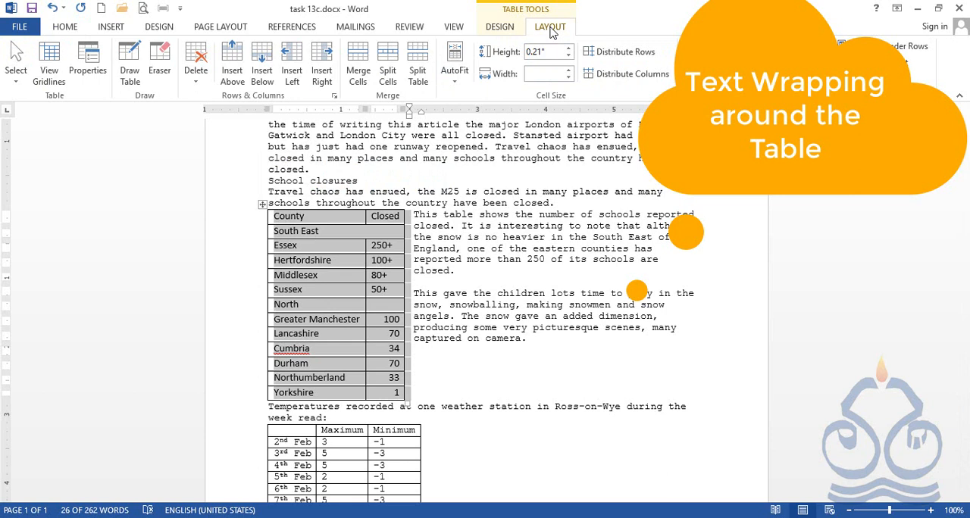
pyautogui.click(89, 68)
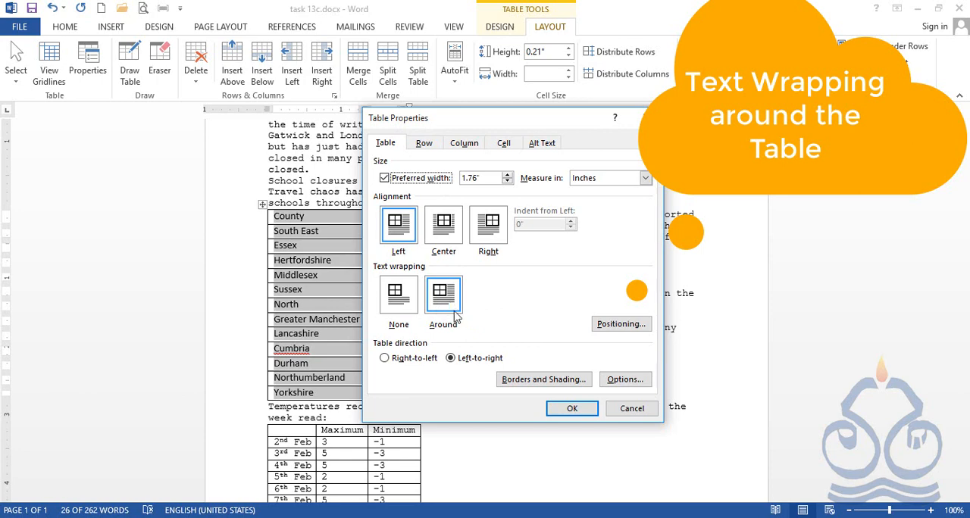
pyautogui.click(565, 408)
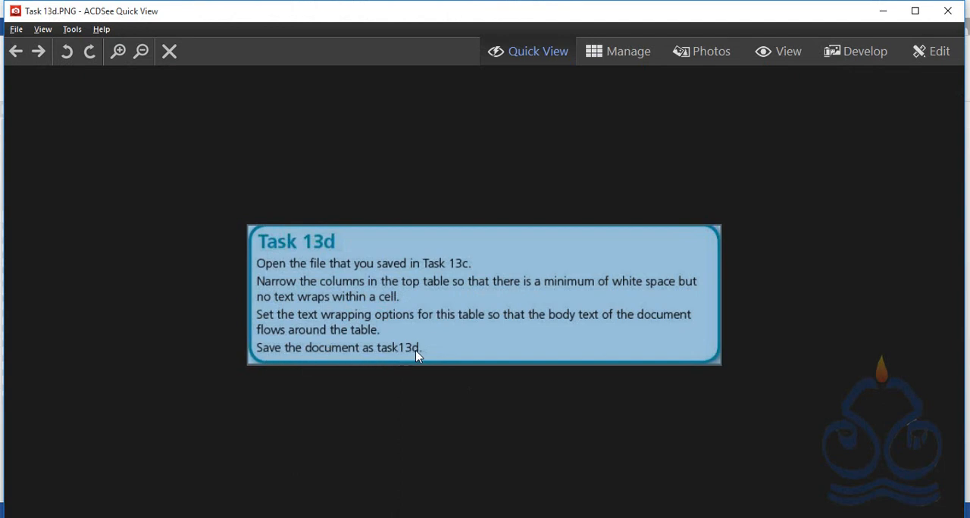
# Step: Close the Task 13d instructions image and save the Word document under the new name task 13d in the Chapter13 folder
pyautogui.click(948, 12)
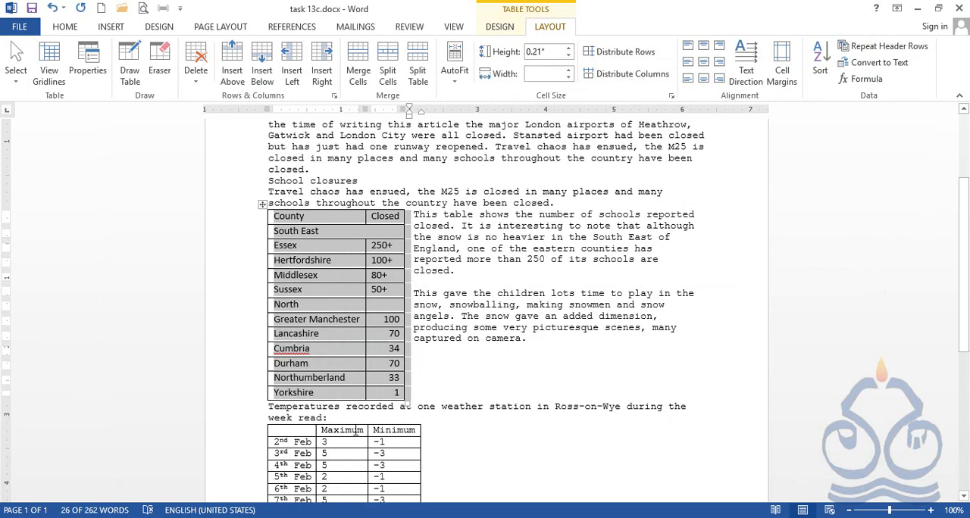
pyautogui.press('F12')
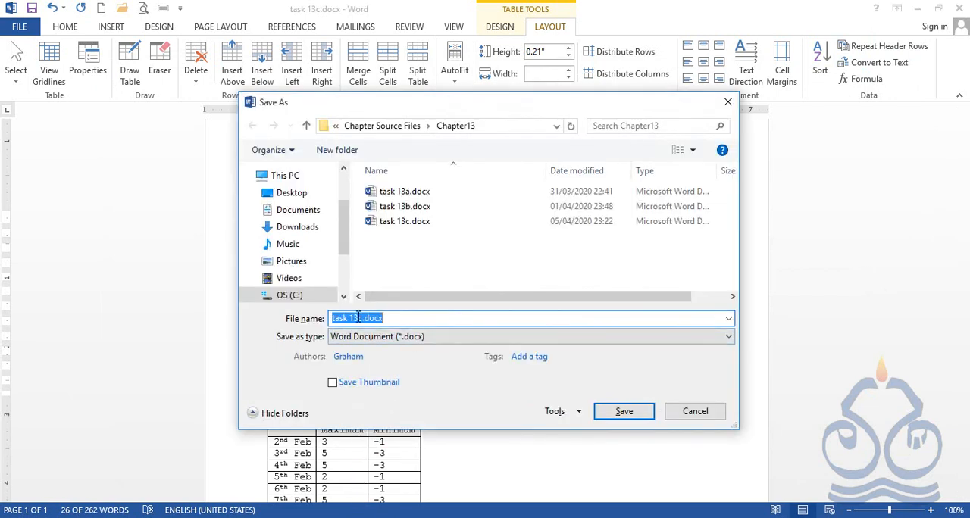
pyautogui.click(392, 319)
pyautogui.press('BackSpace')
pyautogui.press('BackSpace')
pyautogui.press('BackSpace')
pyautogui.press('BackSpace')
pyautogui.press('BackSpace')
pyautogui.press('BackSpace')
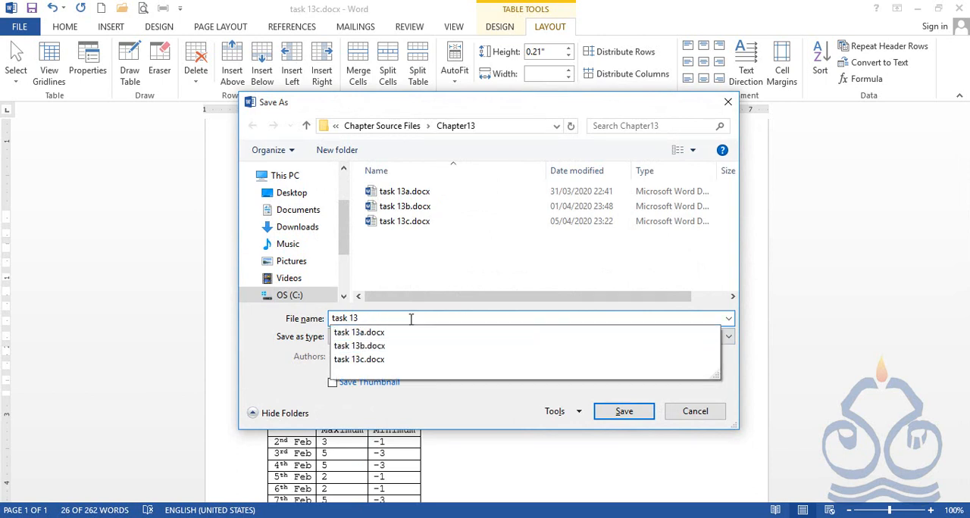
pyautogui.write('x')
pyautogui.press('BackSpace')
pyautogui.write('d')
pyautogui.click(633, 413)
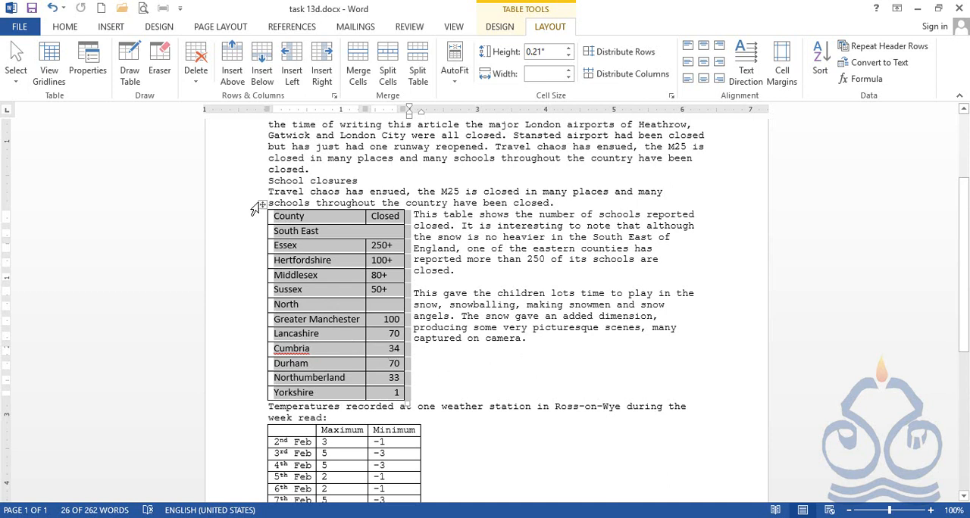
# Step: Delete the entire County/Closed table and undo that deletion
pyautogui.click(302, 232)
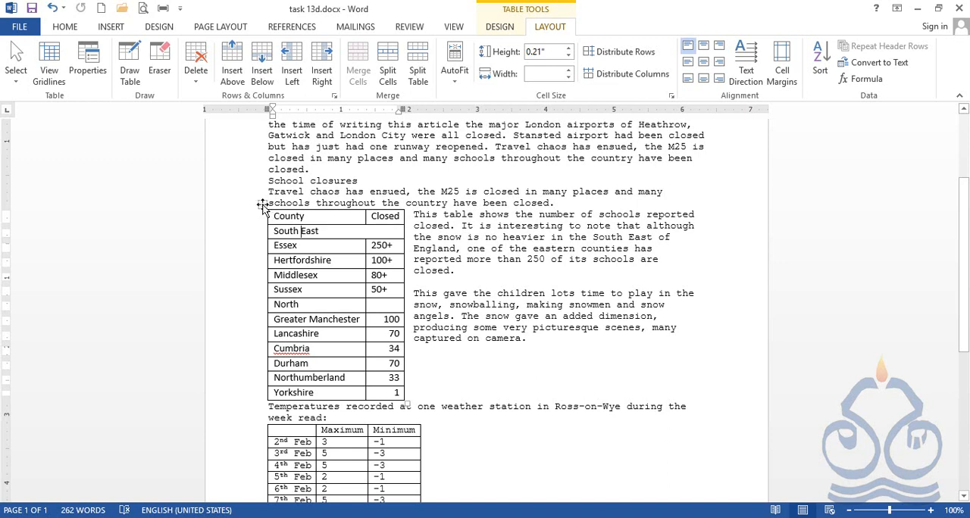
pyautogui.click(262, 206)
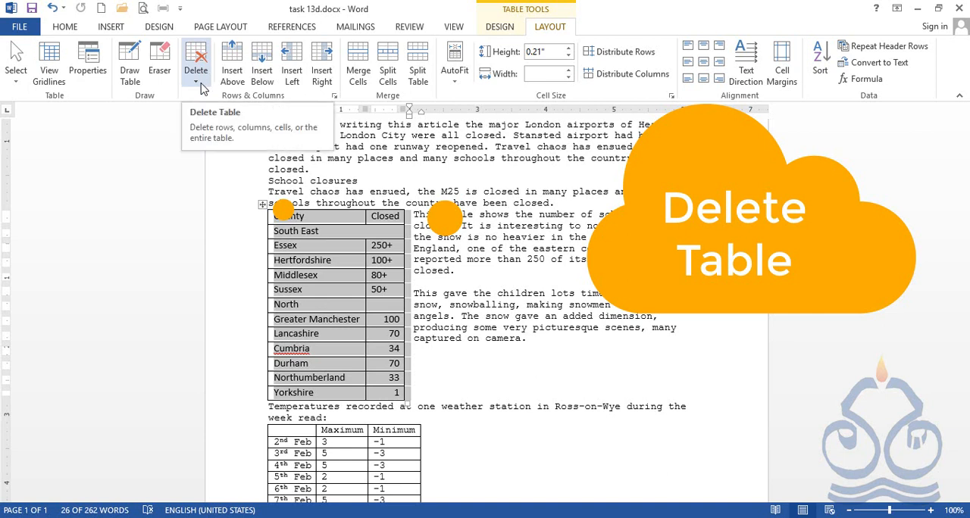
pyautogui.click(203, 89)
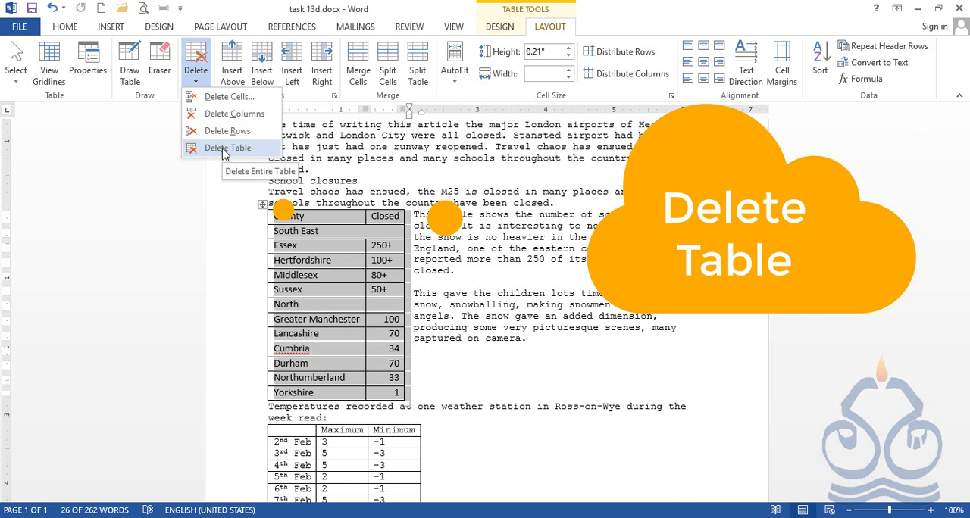
pyautogui.click(226, 150)
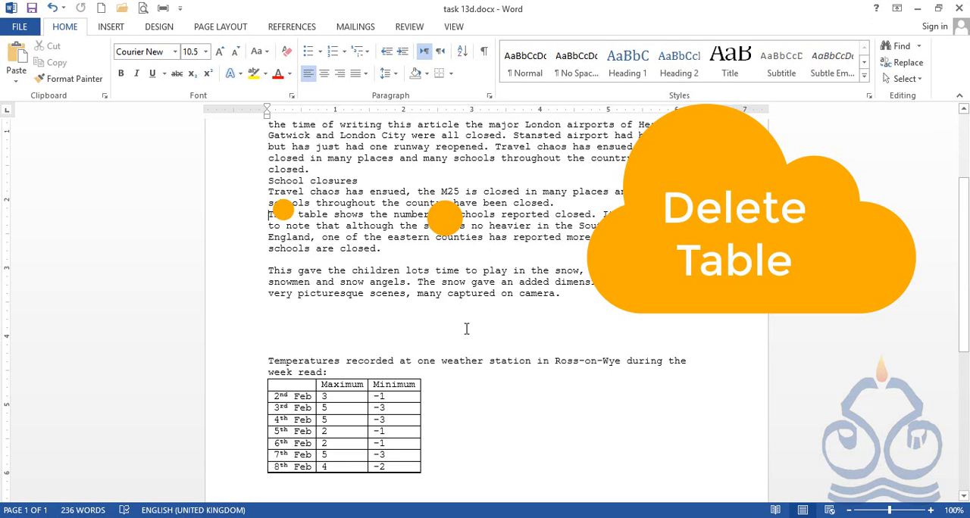
pyautogui.hotkey('ctrl', 'z')
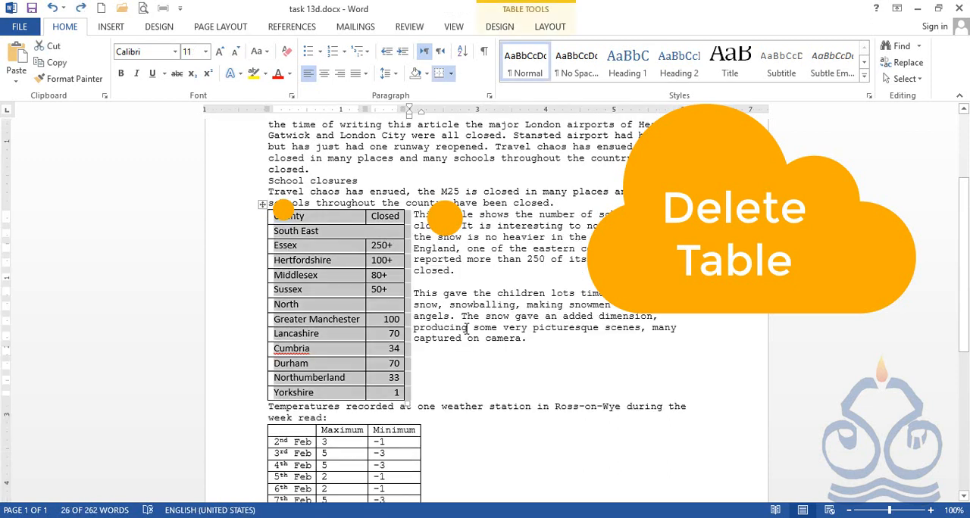
pyautogui.rightClick(263, 204)
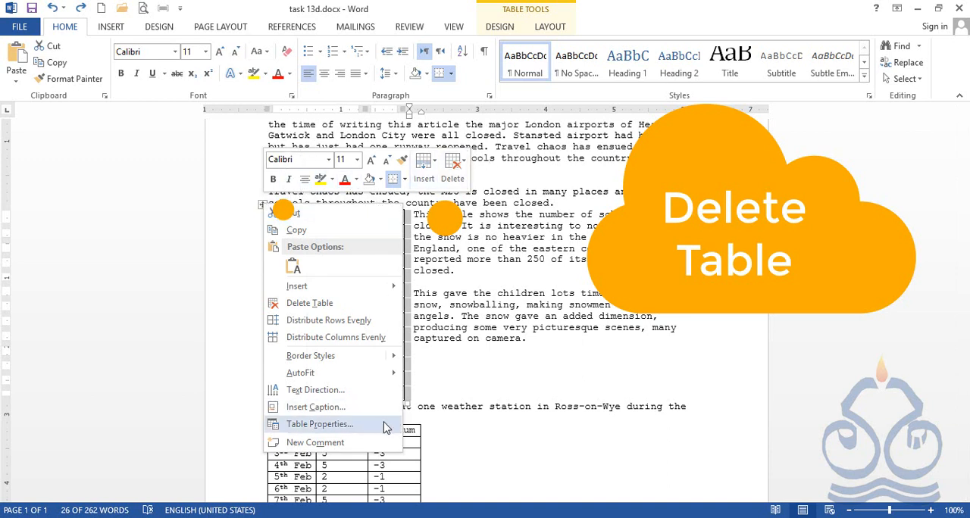
pyautogui.click(457, 180)
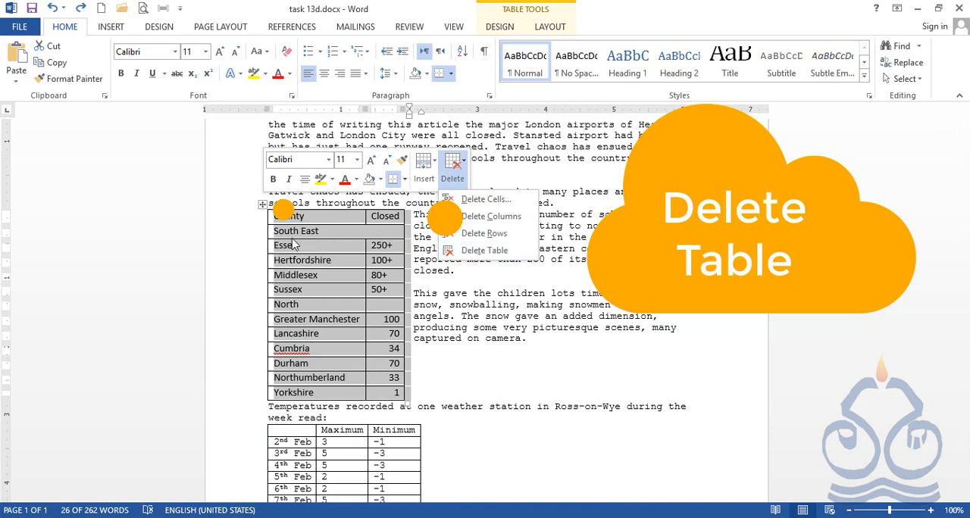
pyautogui.rightClick(263, 209)
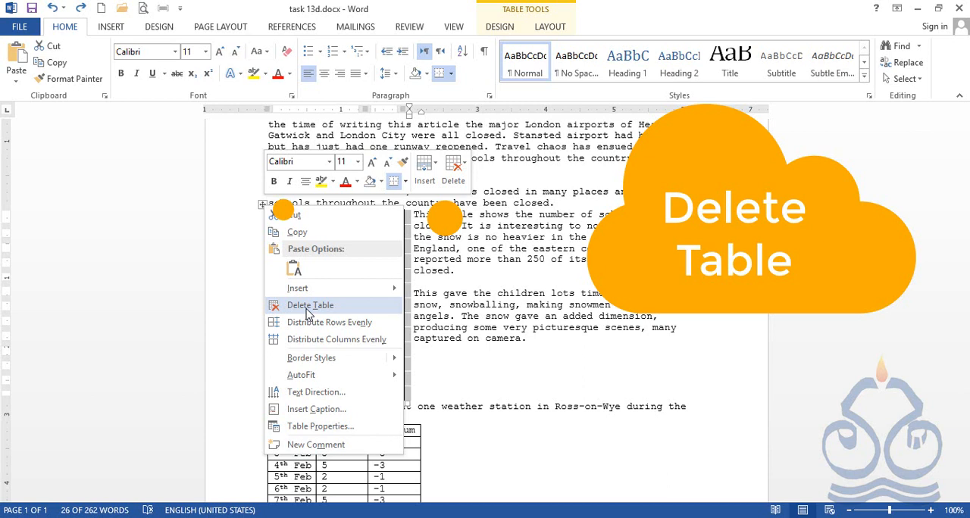
pyautogui.press('Escape')
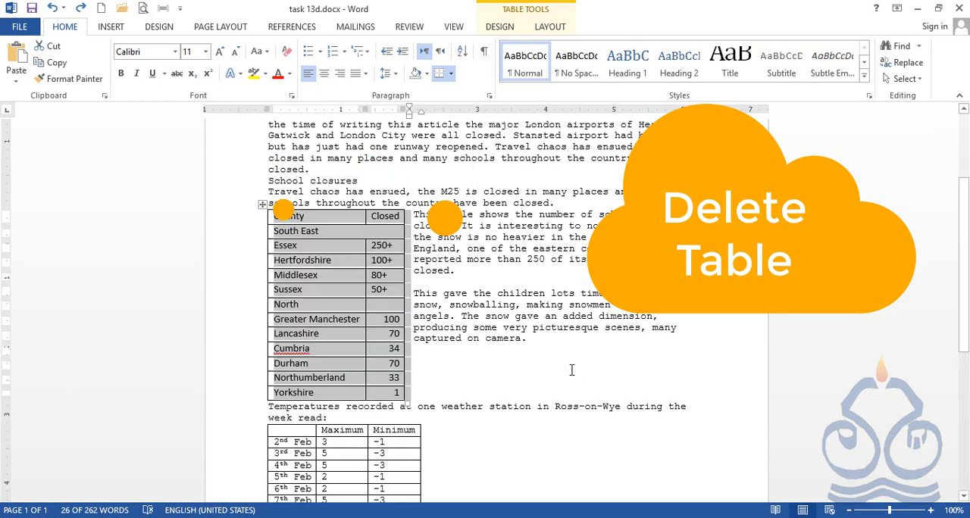
pyautogui.click(871, 517)
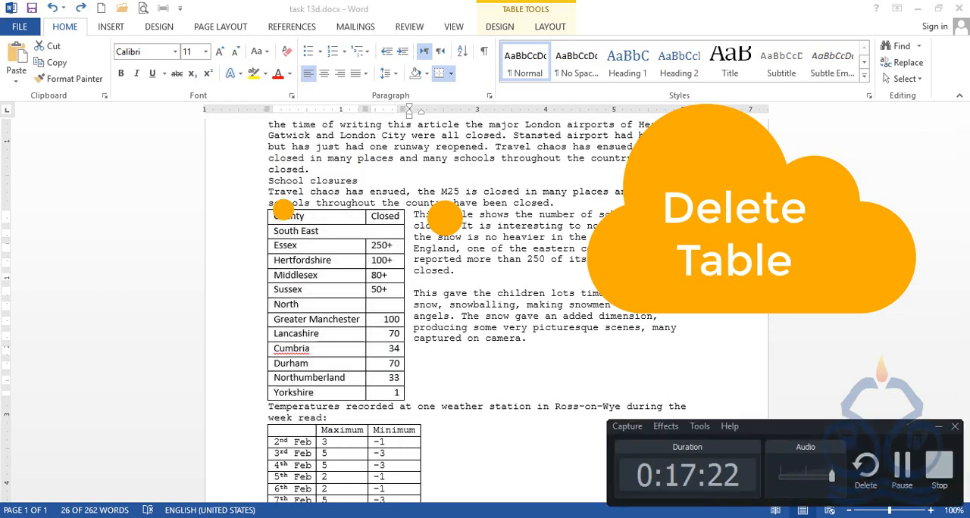